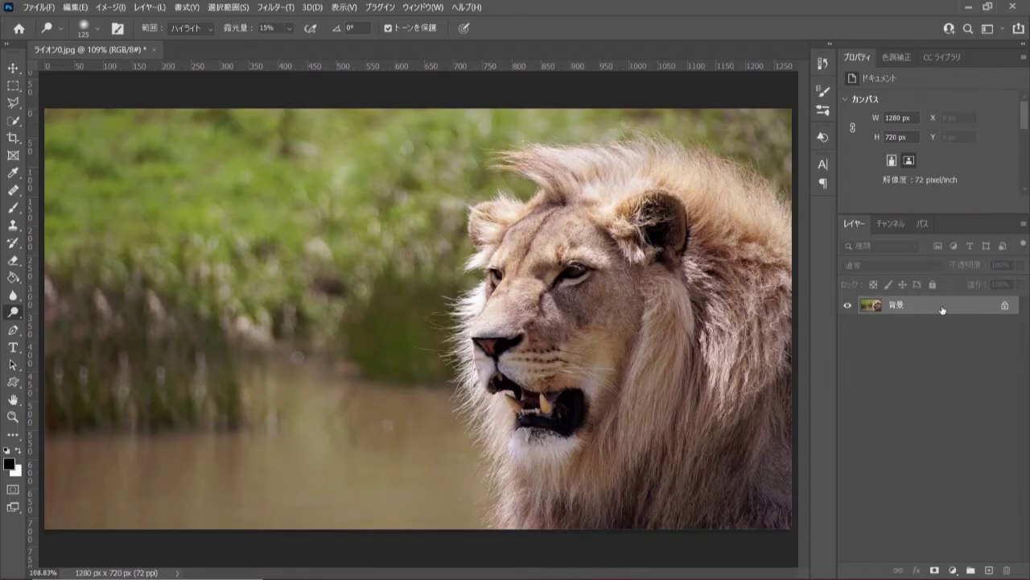
Step: Preview the Red, Green and Blue channels one by one, leaving the Blue channel displayed alone
{"action": "left_click", "coordinate": [892, 225]}
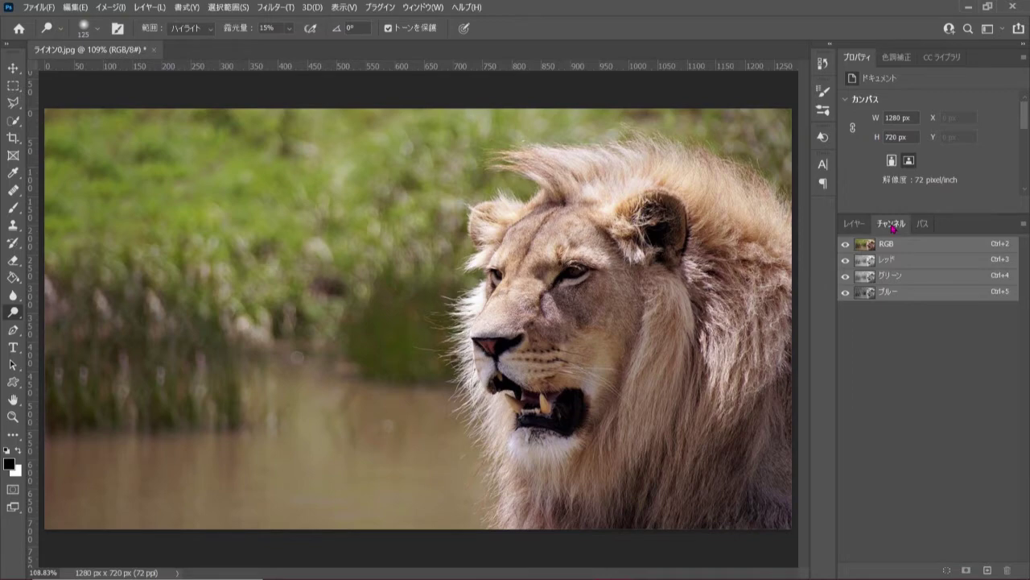
{"action": "left_click", "coordinate": [925, 261]}
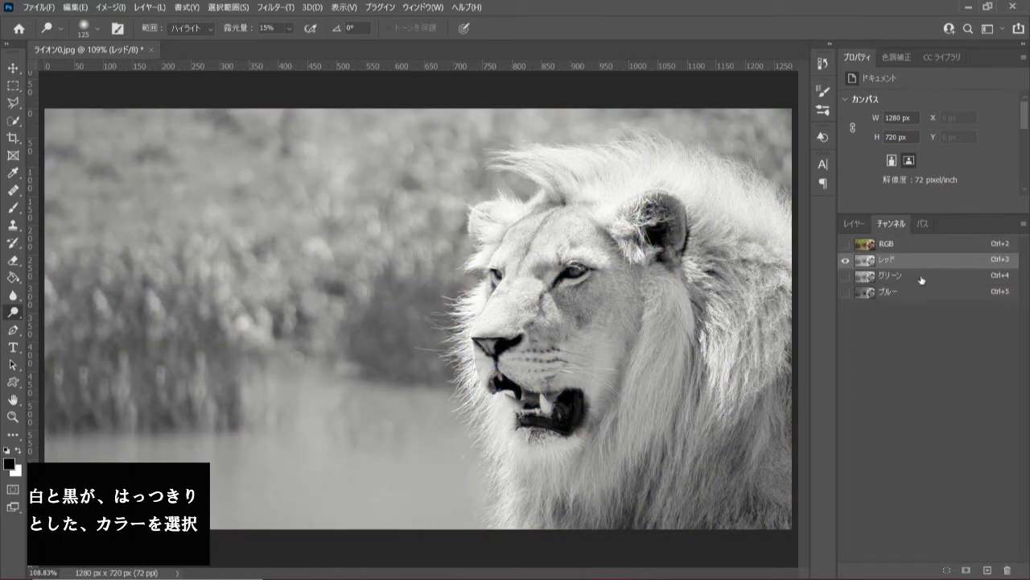
{"action": "left_click", "coordinate": [922, 277]}
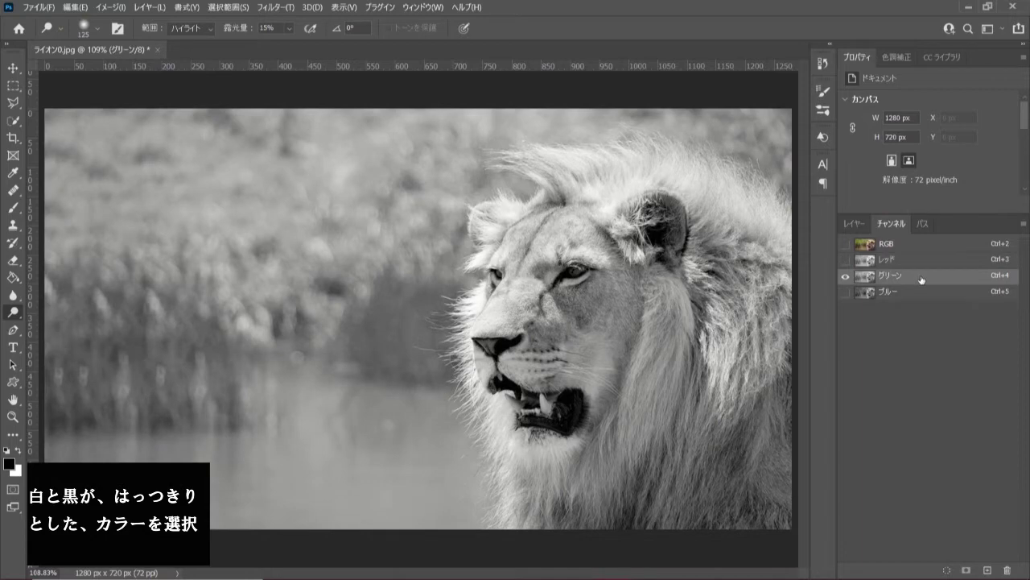
{"action": "left_click", "coordinate": [915, 293]}
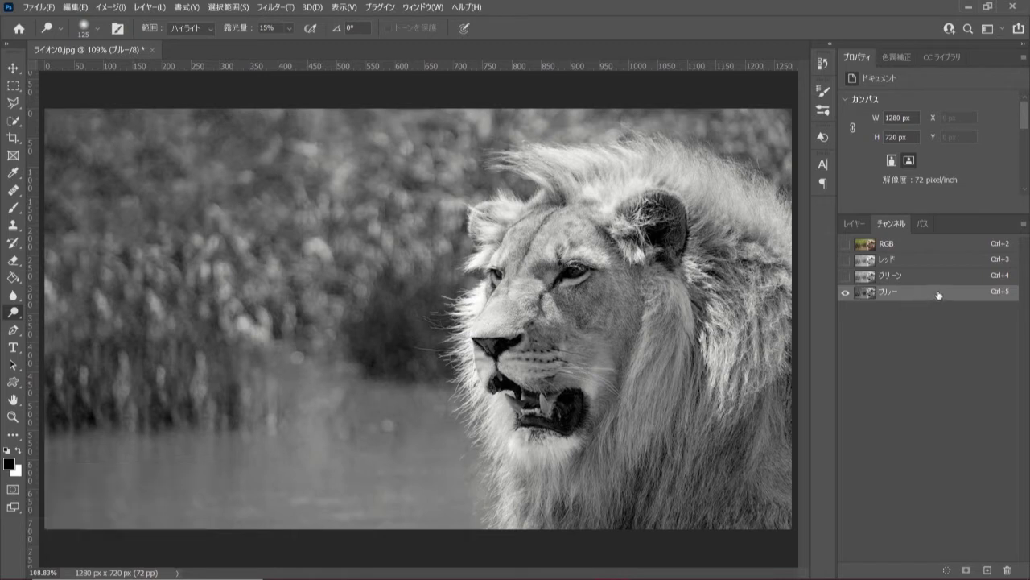
Step: Duplicate the Blue channel and set the Burn tool to Shadows at 15% exposure with default colours
{"action": "left_click_drag", "start_coordinate": [939, 295], "coordinate": [989, 569]}
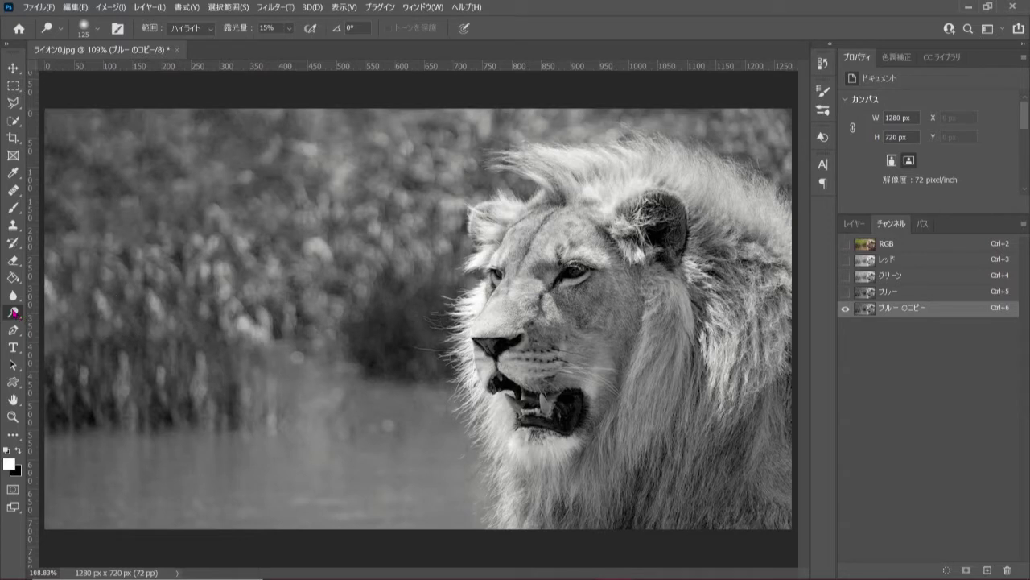
{"action": "right_click", "coordinate": [14, 313]}
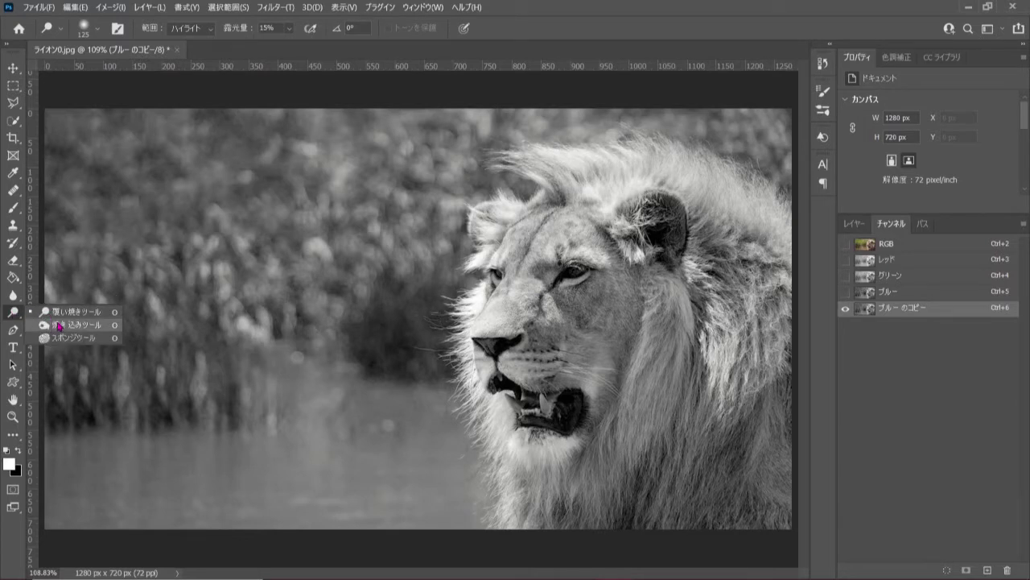
{"action": "left_click", "coordinate": [99, 326]}
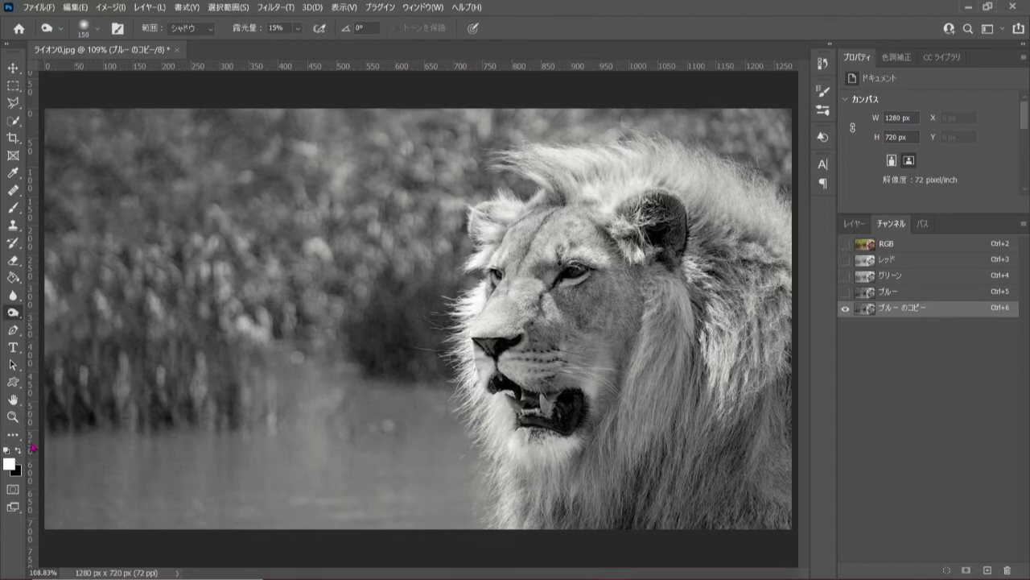
{"action": "key", "text": "d"}
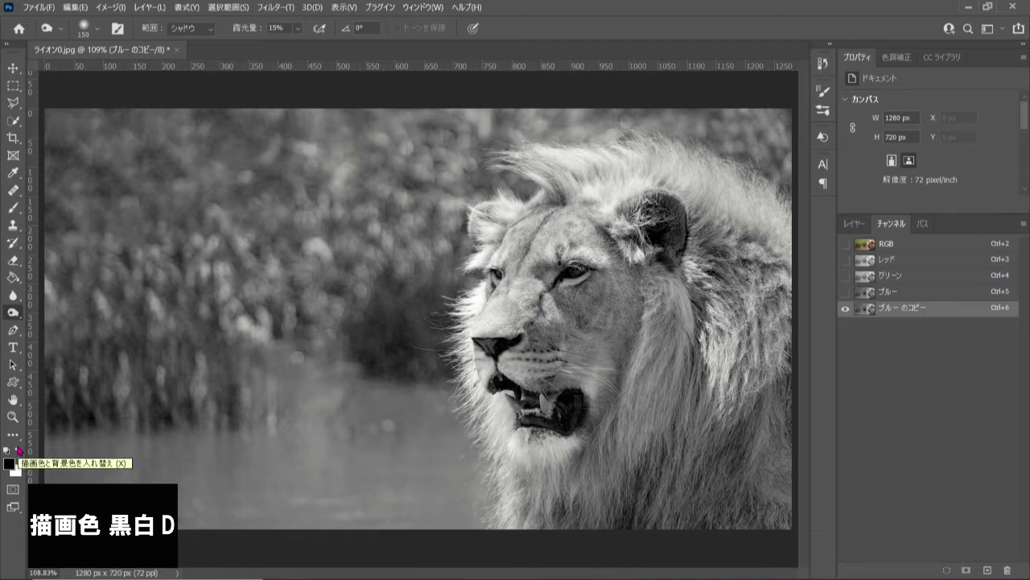
{"action": "left_click", "coordinate": [211, 30]}
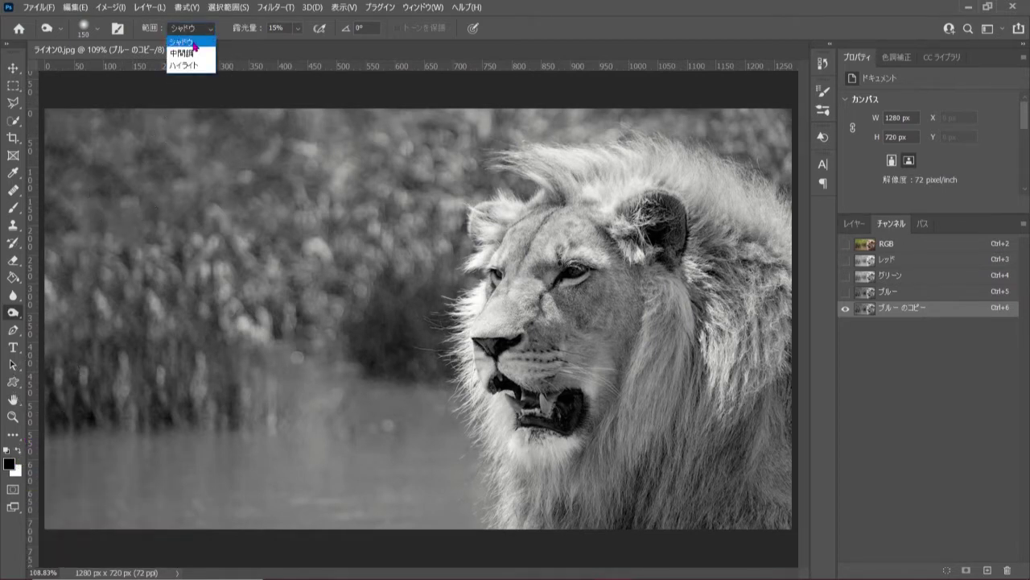
{"action": "left_click", "coordinate": [205, 43]}
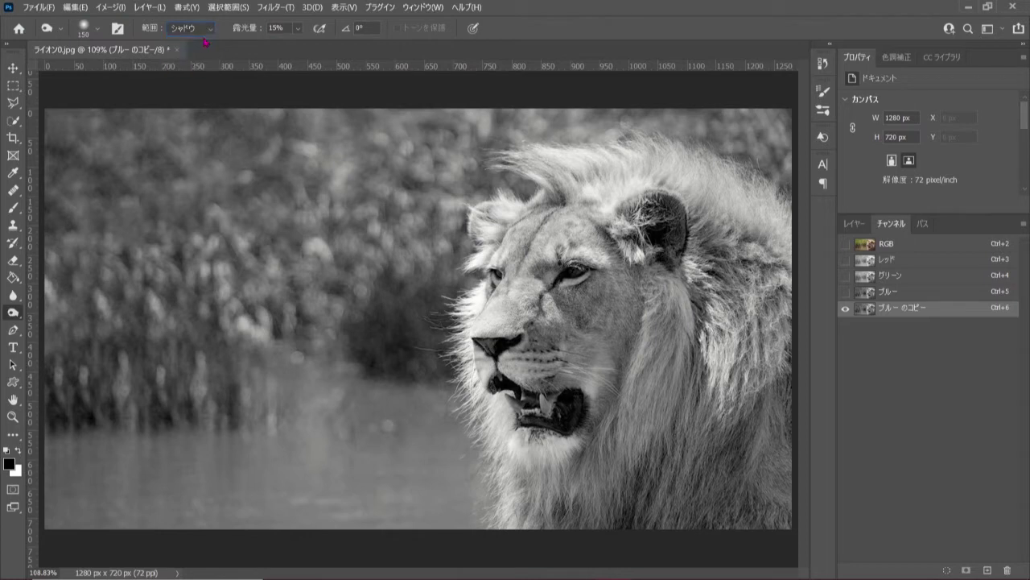
{"action": "left_click", "coordinate": [298, 30]}
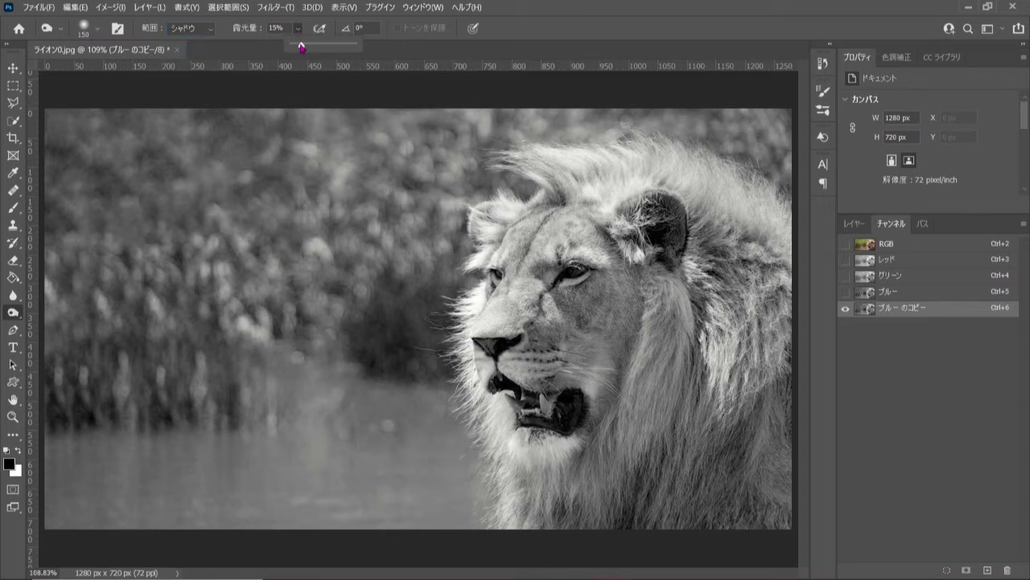
{"action": "left_click", "coordinate": [299, 31]}
{"action": "left_click", "coordinate": [286, 28]}
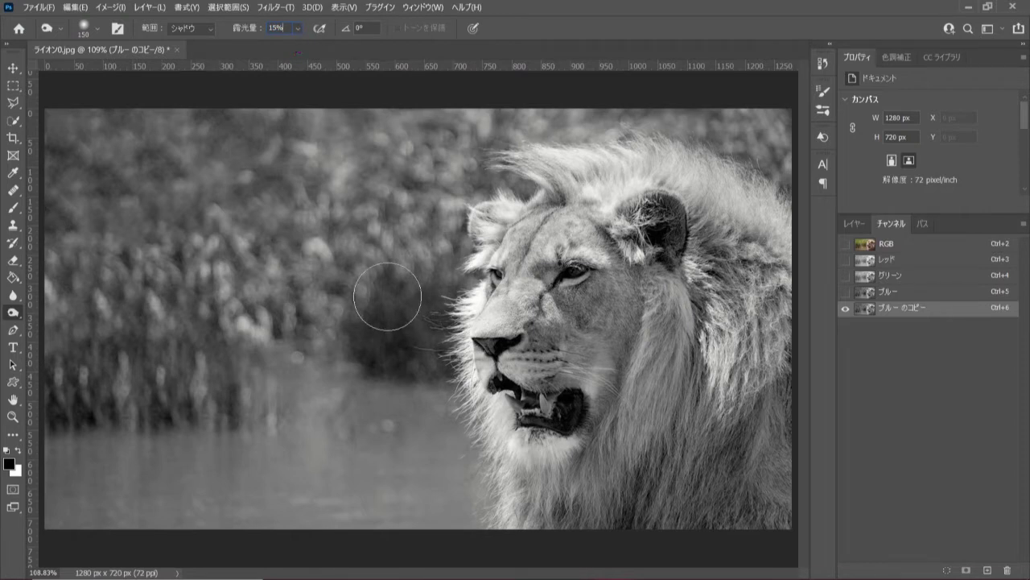
Step: Burn the background beside the lion's chin and mane to near black in the Blue copy
{"action": "mouse_move", "coordinate": [450, 463]}
{"action": "left_mouse_down"}
{"action": "mouse_move", "coordinate": [480, 531]}
{"action": "mouse_move", "coordinate": [442, 345]}
{"action": "mouse_move", "coordinate": [431, 378]}
{"action": "mouse_move", "coordinate": [438, 294]}
{"action": "mouse_move", "coordinate": [421, 449]}
{"action": "mouse_move", "coordinate": [443, 491]}
{"action": "mouse_move", "coordinate": [476, 515]}
{"action": "mouse_move", "coordinate": [471, 548]}
{"action": "mouse_move", "coordinate": [467, 478]}
{"action": "mouse_move", "coordinate": [432, 362]}
{"action": "mouse_move", "coordinate": [423, 436]}
{"action": "mouse_move", "coordinate": [413, 306]}
{"action": "mouse_move", "coordinate": [438, 282]}
{"action": "mouse_move", "coordinate": [459, 281]}
{"action": "mouse_move", "coordinate": [437, 271]}
{"action": "mouse_move", "coordinate": [447, 173]}
{"action": "mouse_move", "coordinate": [479, 145]}
{"action": "mouse_move", "coordinate": [503, 161]}
{"action": "mouse_move", "coordinate": [494, 116]}
{"action": "mouse_move", "coordinate": [526, 104]}
{"action": "mouse_move", "coordinate": [707, 122]}
{"action": "mouse_move", "coordinate": [761, 173]}
{"action": "mouse_move", "coordinate": [701, 131]}
{"action": "mouse_move", "coordinate": [580, 120]}
{"action": "mouse_move", "coordinate": [757, 185]}
{"action": "mouse_move", "coordinate": [407, 292]}
{"action": "mouse_move", "coordinate": [402, 430]}
{"action": "mouse_move", "coordinate": [490, 173]}
{"action": "mouse_move", "coordinate": [422, 136]}
{"action": "mouse_move", "coordinate": [460, 161]}
{"action": "left_mouse_up"}
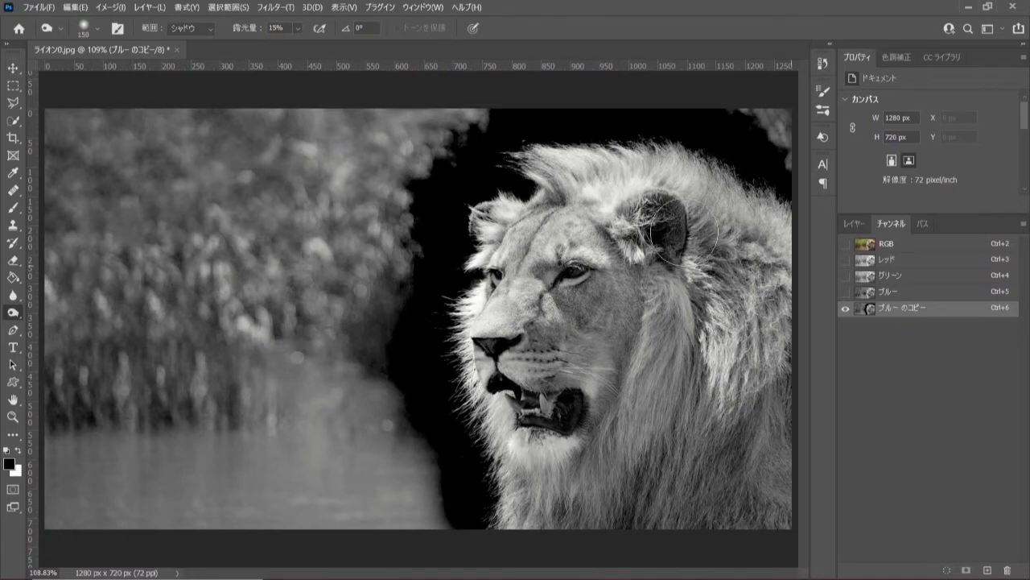
Step: Trace a Polygonal Lasso outline from below the chest, up the face and along the mane top
{"action": "left_click", "coordinate": [13, 104]}
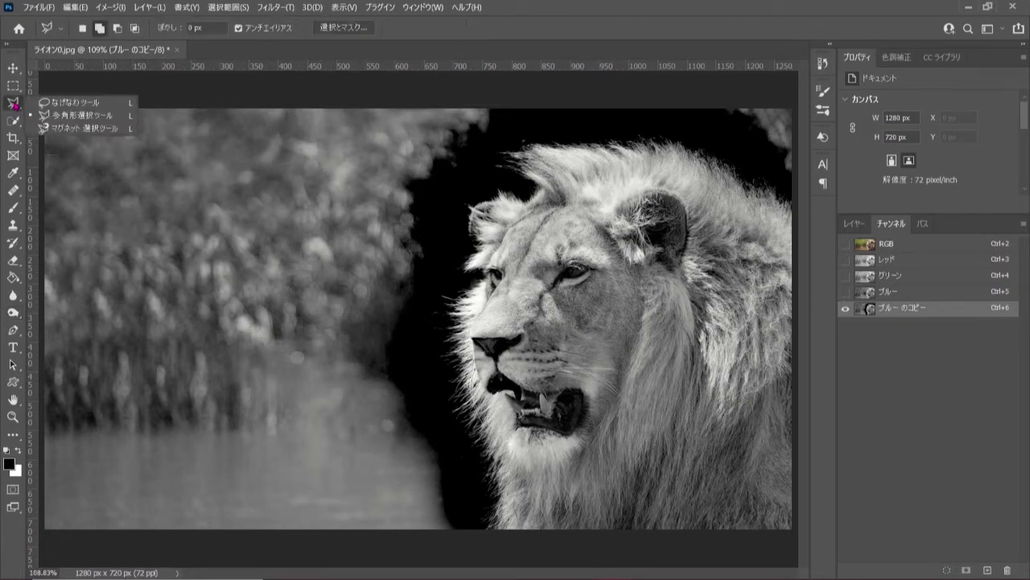
{"action": "left_click", "coordinate": [125, 119]}
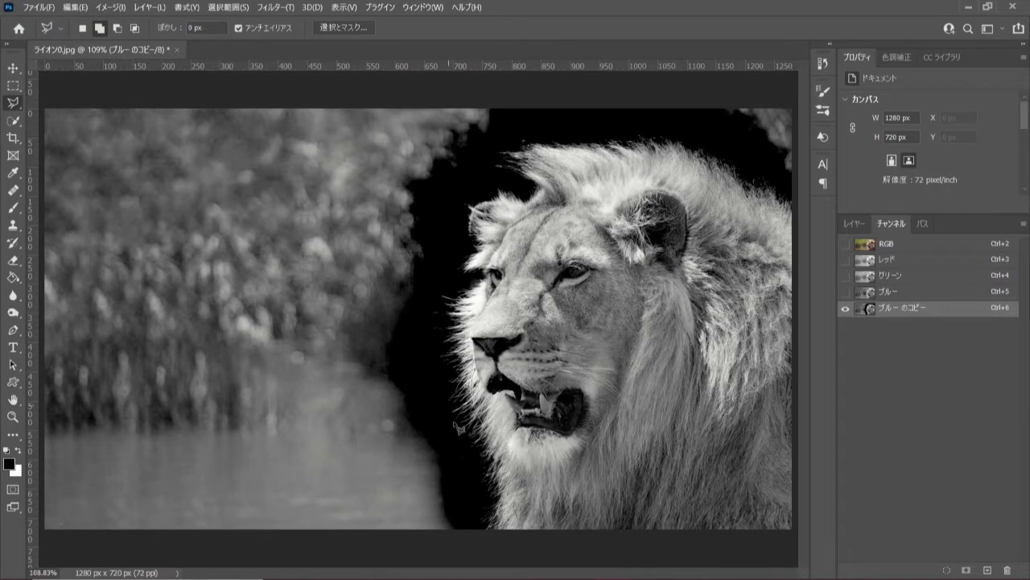
{"action": "left_click", "coordinate": [474, 543]}
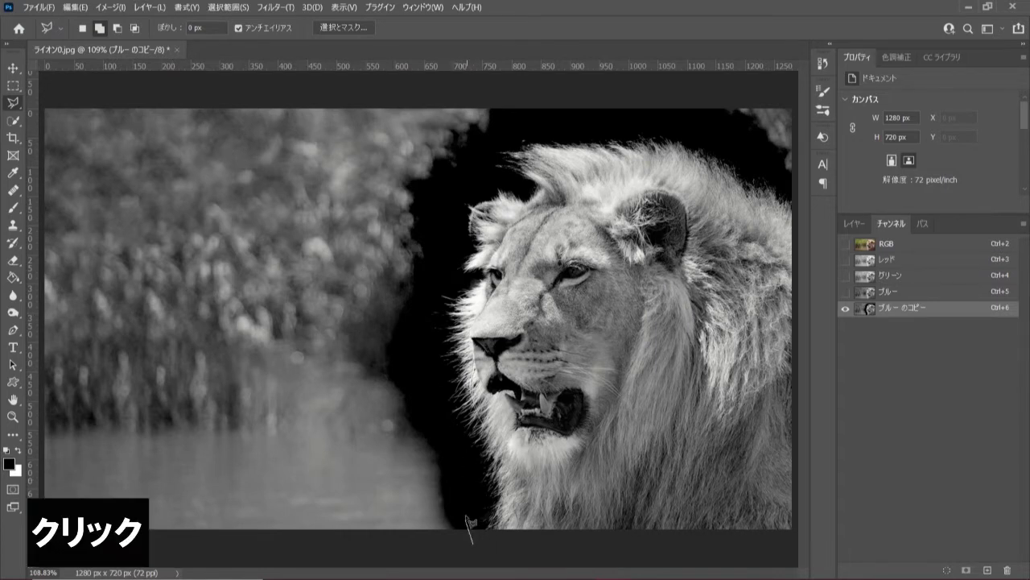
{"action": "left_click", "coordinate": [472, 471]}
{"action": "left_click", "coordinate": [446, 417]}
{"action": "left_click", "coordinate": [427, 343]}
{"action": "left_click", "coordinate": [426, 276]}
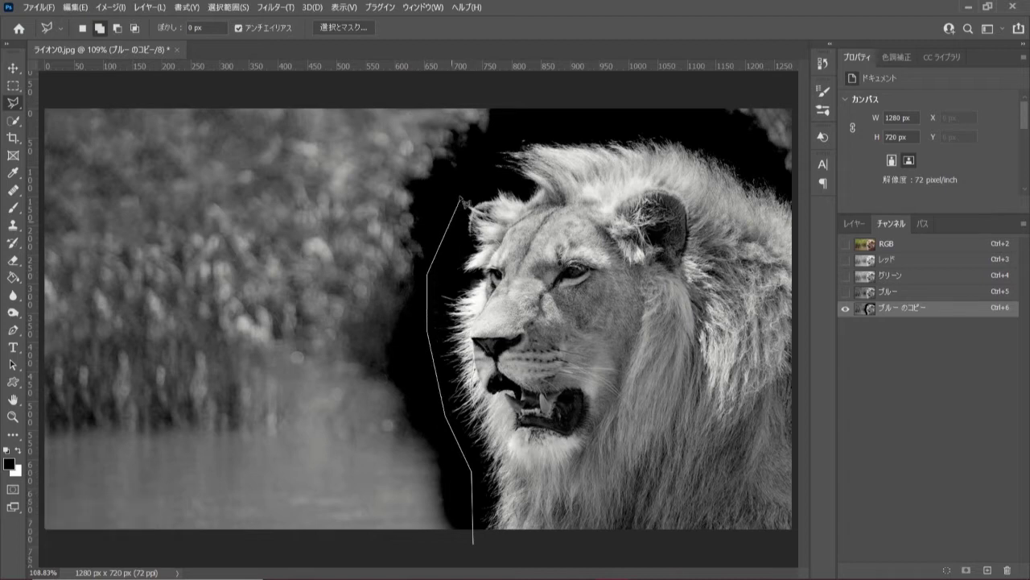
{"action": "left_click", "coordinate": [474, 158]}
{"action": "left_click", "coordinate": [512, 130]}
{"action": "left_click", "coordinate": [574, 122]}
{"action": "left_click", "coordinate": [684, 127]}
{"action": "left_click", "coordinate": [750, 160]}
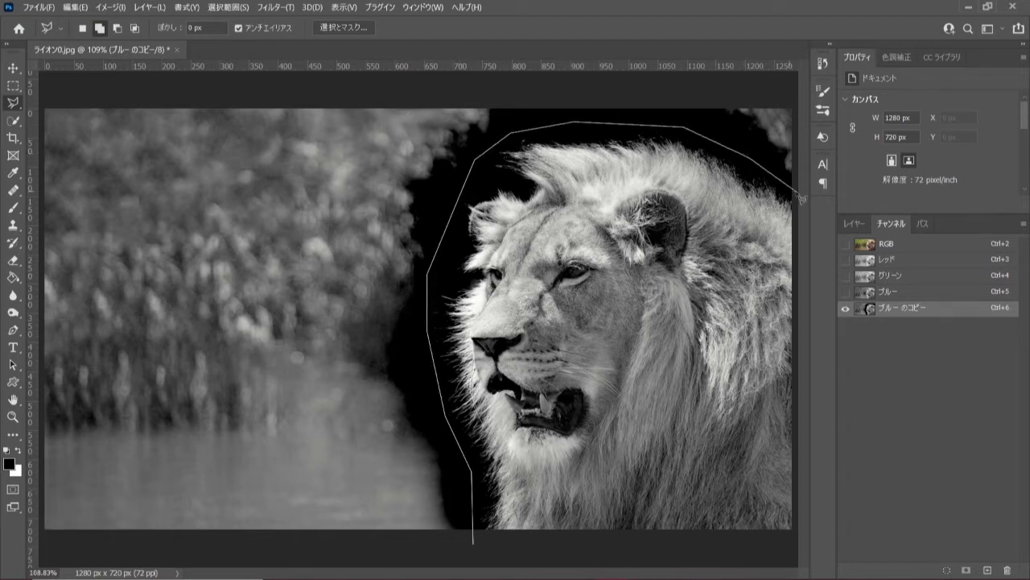
Step: Carry the outline around the right, top and left image edges and close the background selection
{"action": "left_click", "coordinate": [795, 190]}
{"action": "left_click", "coordinate": [795, 97]}
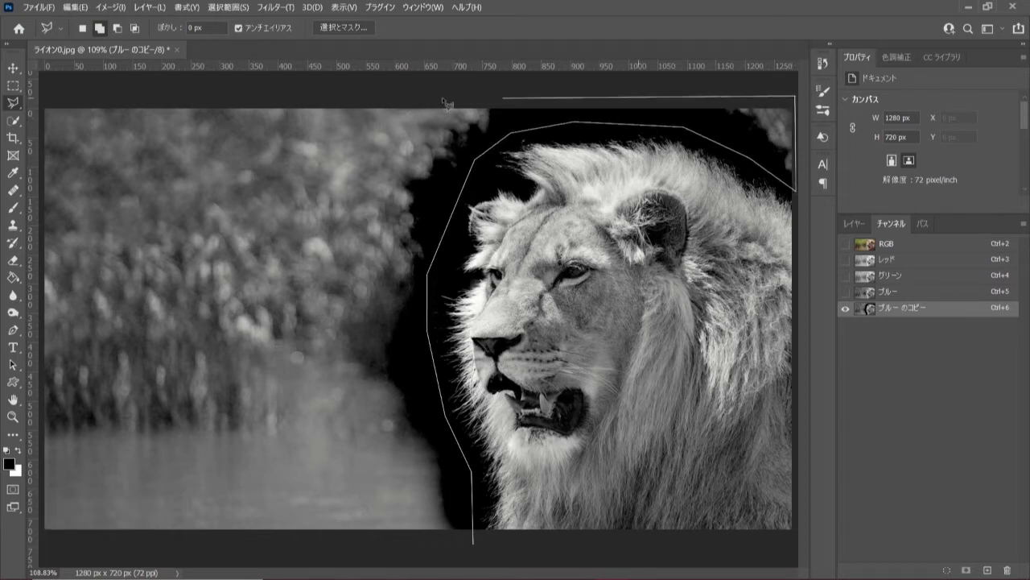
{"action": "left_click", "coordinate": [38, 97]}
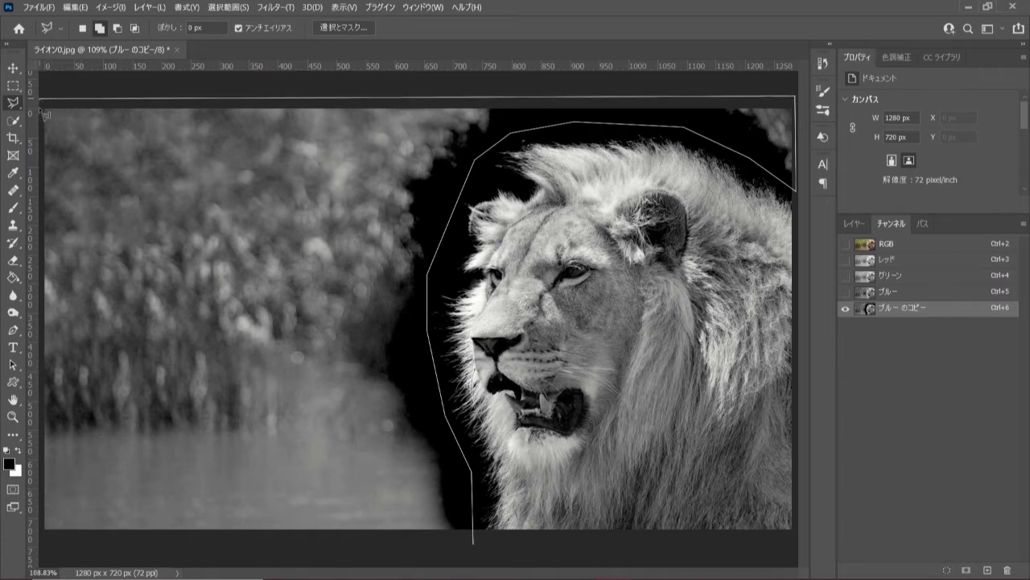
{"action": "left_click", "coordinate": [41, 547]}
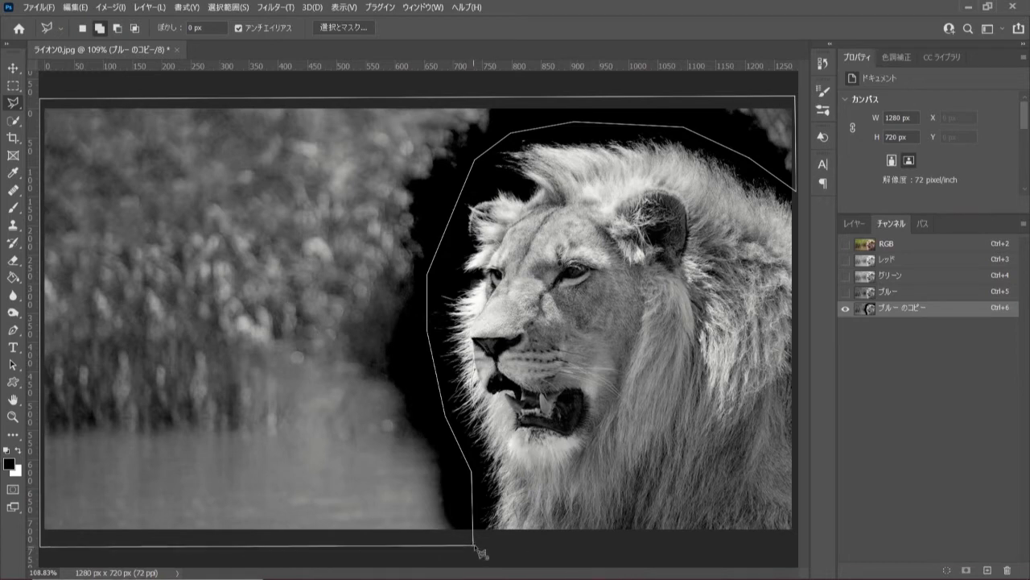
{"action": "left_click", "coordinate": [475, 545]}
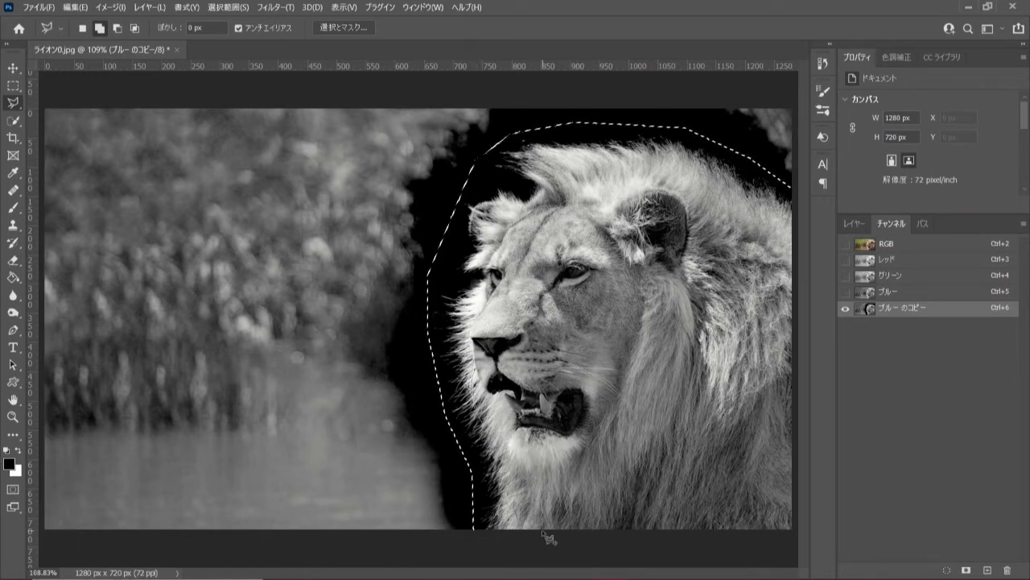
Step: Fill the selected background with black using default colours, then deselect
{"action": "key", "text": "d"}
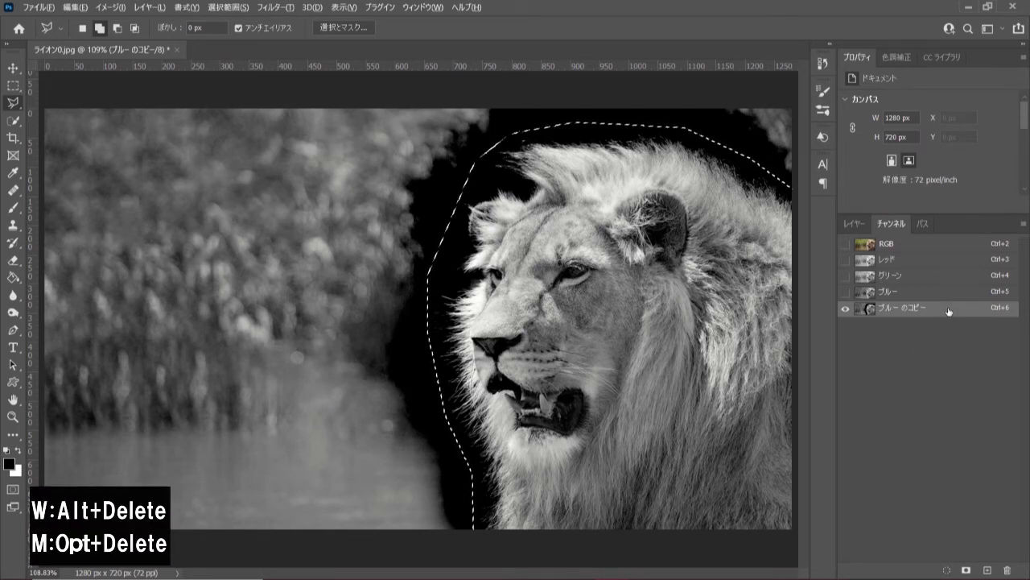
{"action": "key", "text": "alt+Delete"}
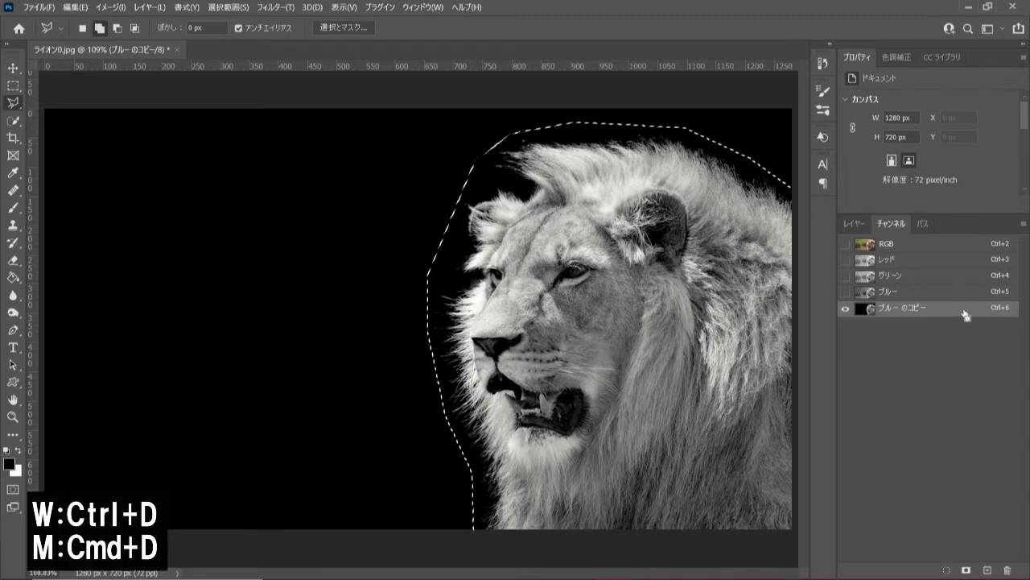
{"action": "key", "text": "ctrl+d"}
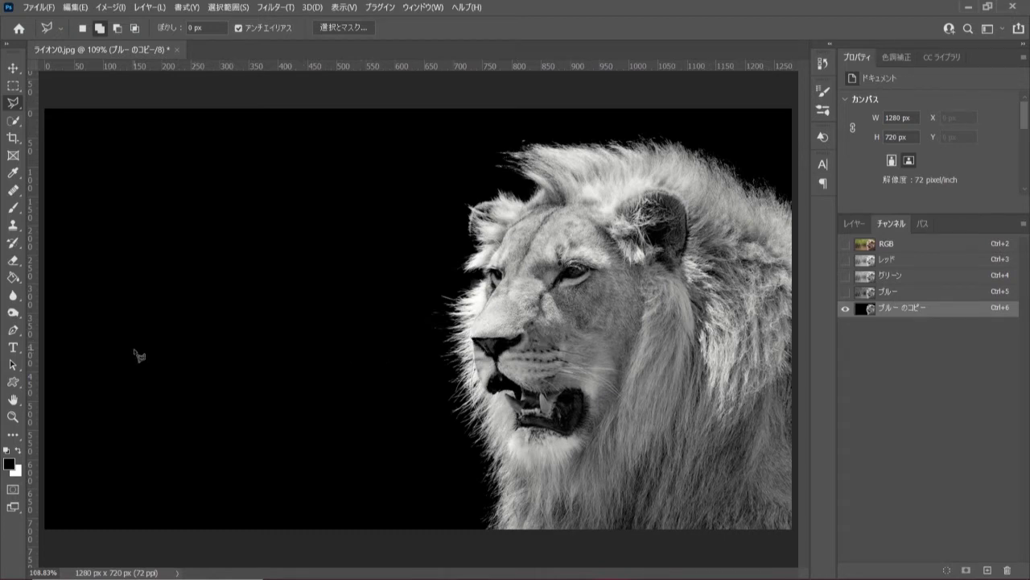
{"action": "left_click", "coordinate": [13, 313]}
Step: Dodge the lion's lower mane with Range set to Highlights at 15% exposure
{"action": "right_click", "coordinate": [13, 313]}
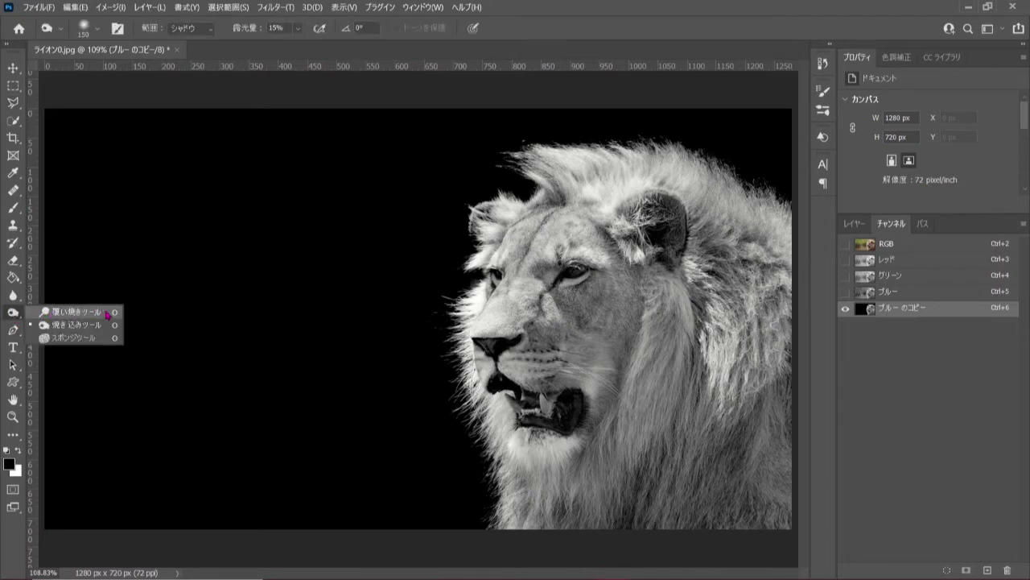
{"action": "left_click", "coordinate": [76, 312]}
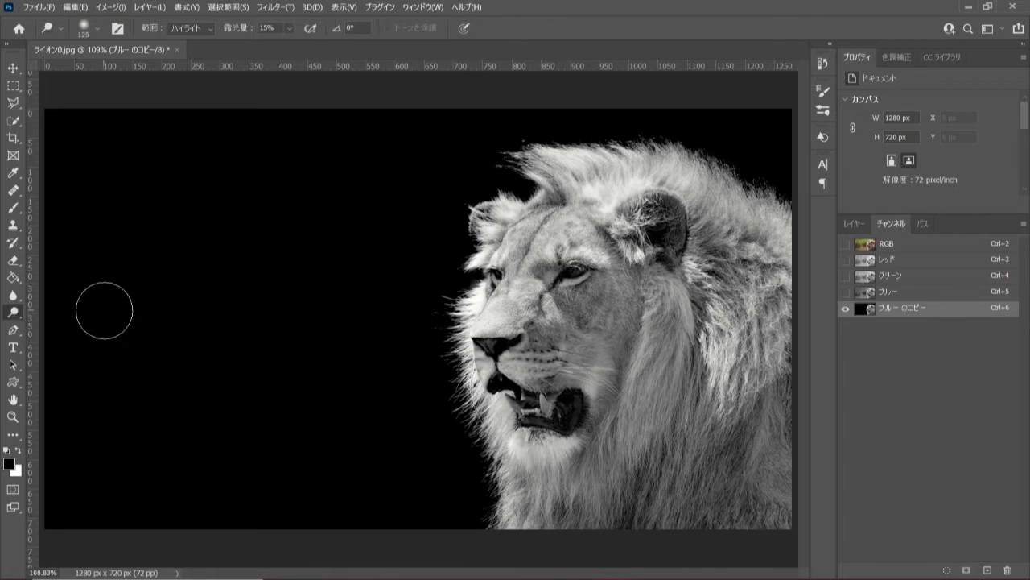
{"action": "left_click", "coordinate": [213, 32]}
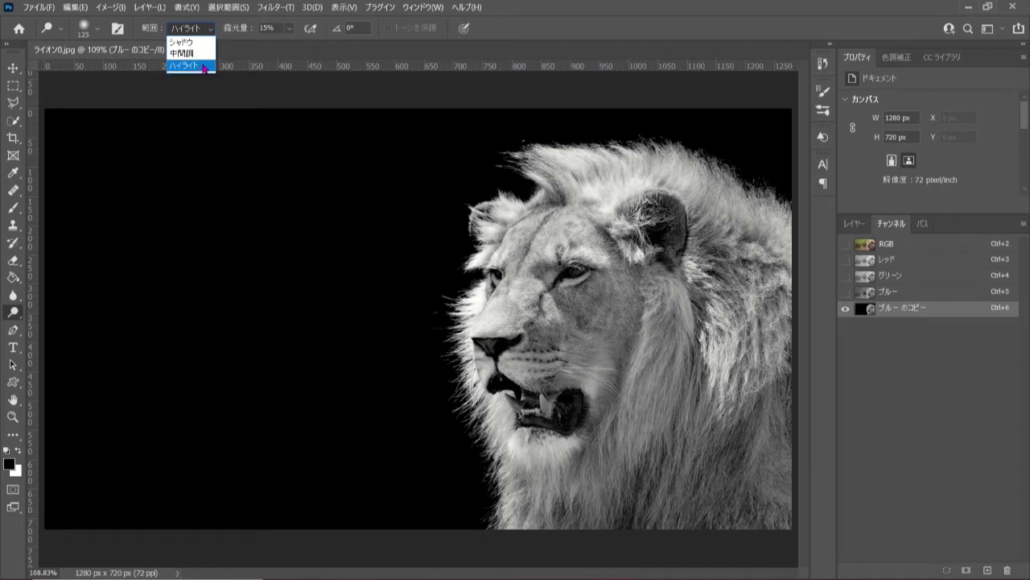
{"action": "left_click", "coordinate": [209, 68]}
{"action": "left_click", "coordinate": [289, 30]}
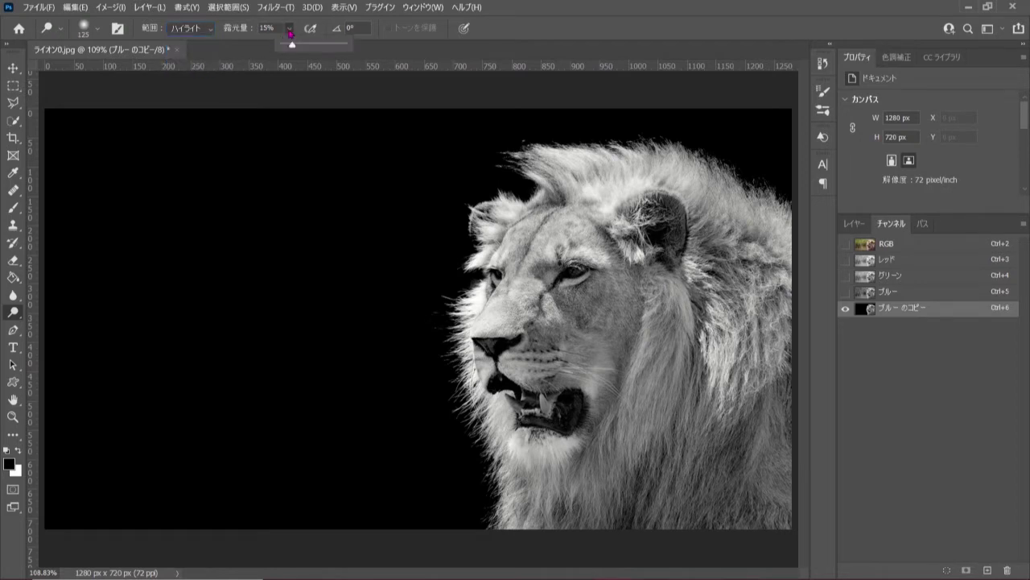
{"action": "left_click", "coordinate": [274, 29]}
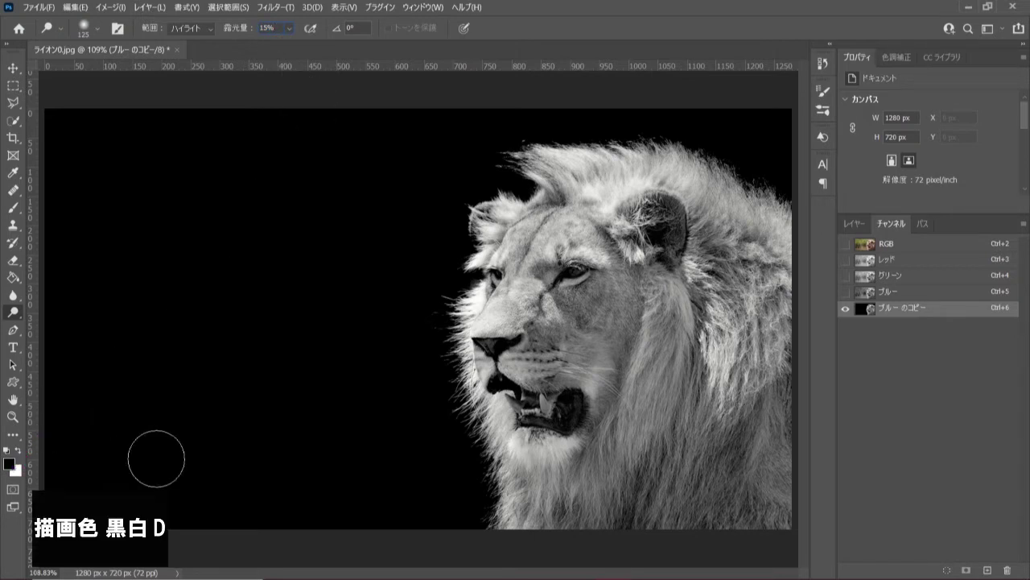
{"action": "mouse_move", "coordinate": [491, 479]}
{"action": "left_mouse_down"}
{"action": "mouse_move", "coordinate": [476, 478]}
{"action": "mouse_move", "coordinate": [476, 523]}
{"action": "mouse_move", "coordinate": [472, 409]}
{"action": "mouse_move", "coordinate": [437, 299]}
{"action": "mouse_move", "coordinate": [479, 233]}
{"action": "mouse_move", "coordinate": [477, 213]}
{"action": "mouse_move", "coordinate": [523, 185]}
{"action": "mouse_move", "coordinate": [501, 161]}
{"action": "mouse_move", "coordinate": [548, 120]}
{"action": "mouse_move", "coordinate": [647, 137]}
{"action": "mouse_move", "coordinate": [777, 189]}
{"action": "mouse_move", "coordinate": [730, 172]}
{"action": "mouse_move", "coordinate": [796, 219]}
{"action": "left_mouse_up"}
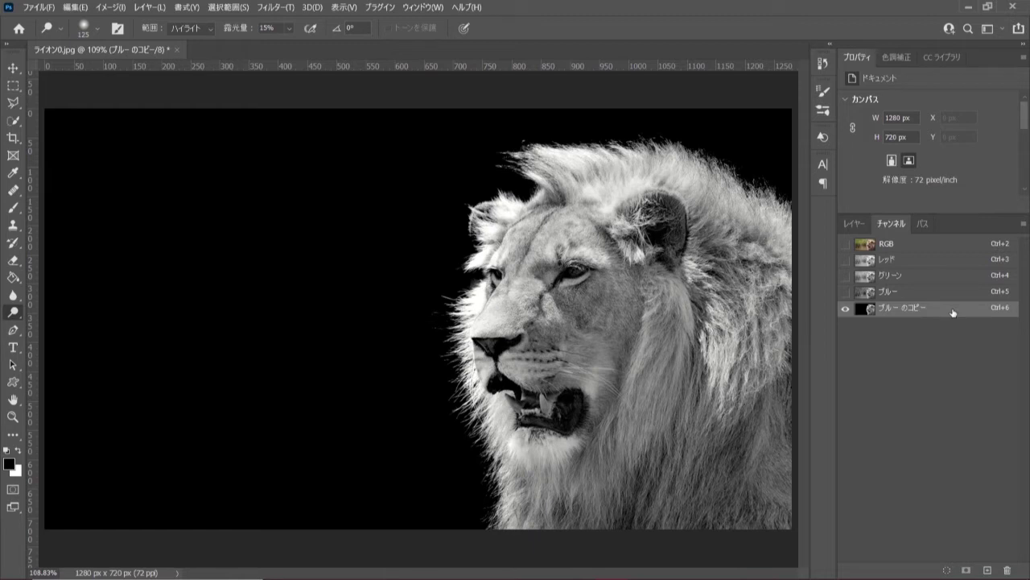
Step: Apply Levels to the Blue copy with black input 3 and midtones 1.24
{"action": "left_click", "coordinate": [110, 12]}
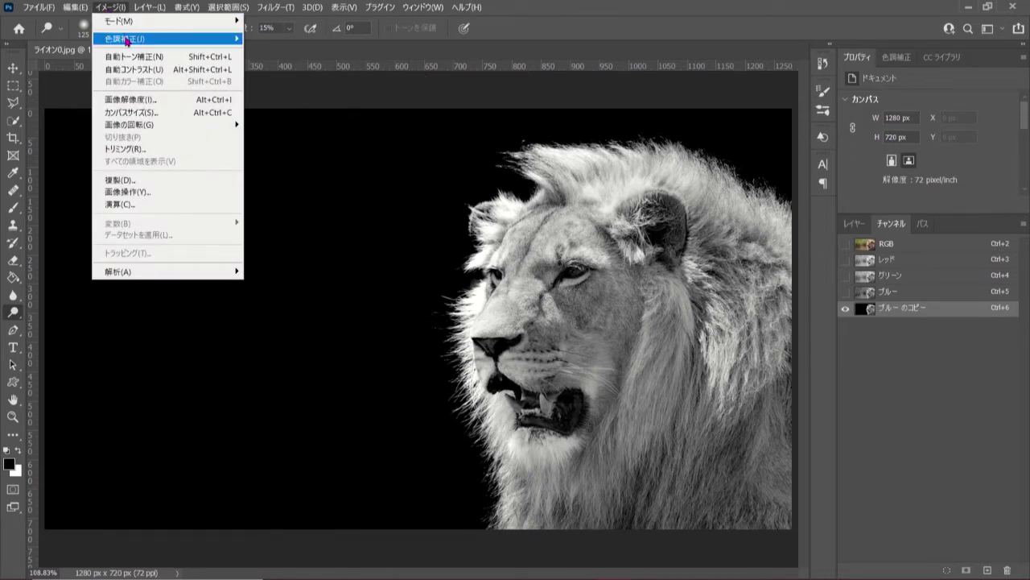
{"action": "mouse_move", "coordinate": [125, 39]}
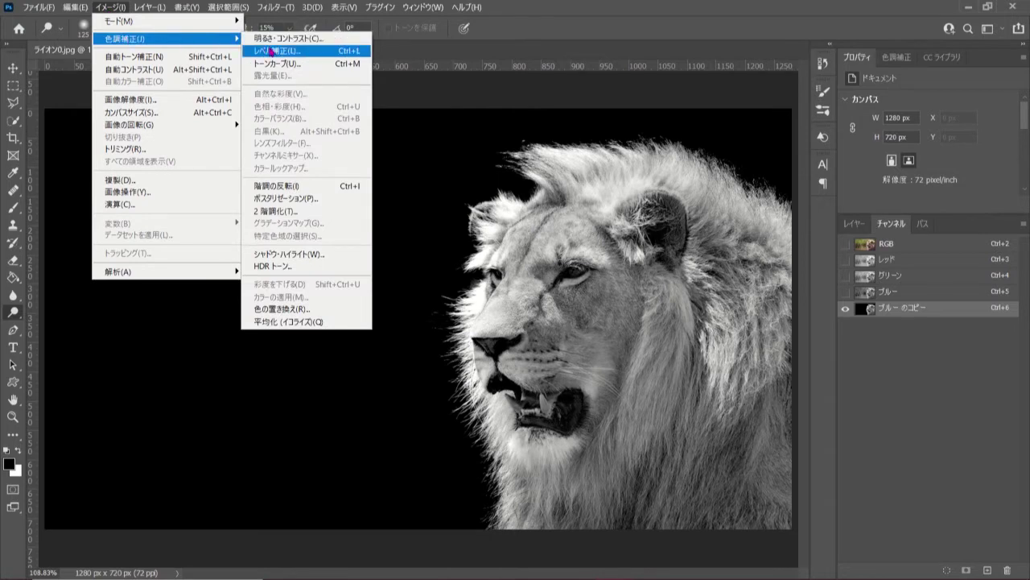
{"action": "left_click", "coordinate": [328, 54]}
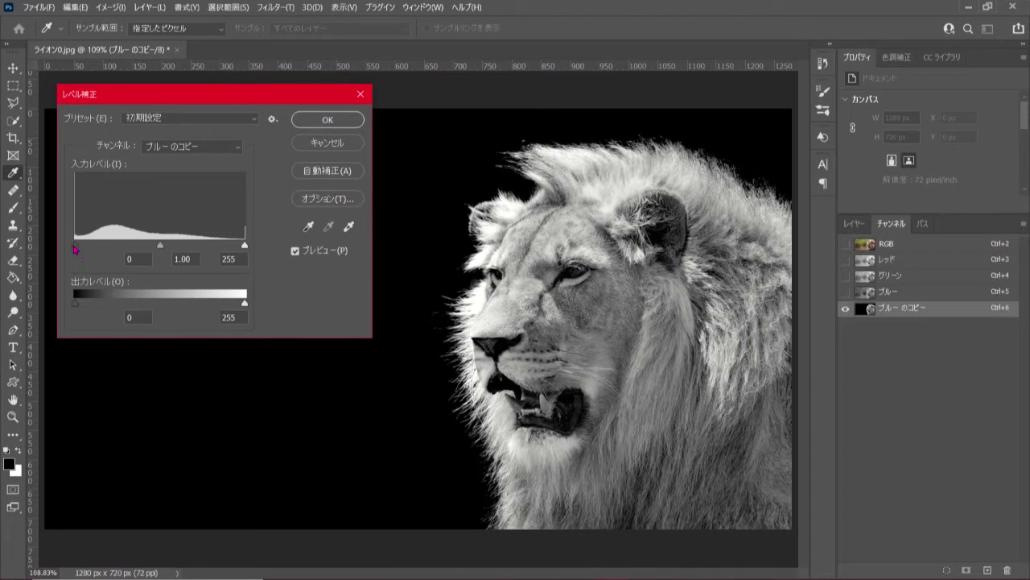
{"action": "left_click_drag", "start_coordinate": [75, 249], "coordinate": [78, 250]}
{"action": "left_click_drag", "start_coordinate": [160, 247], "coordinate": [150, 247]}
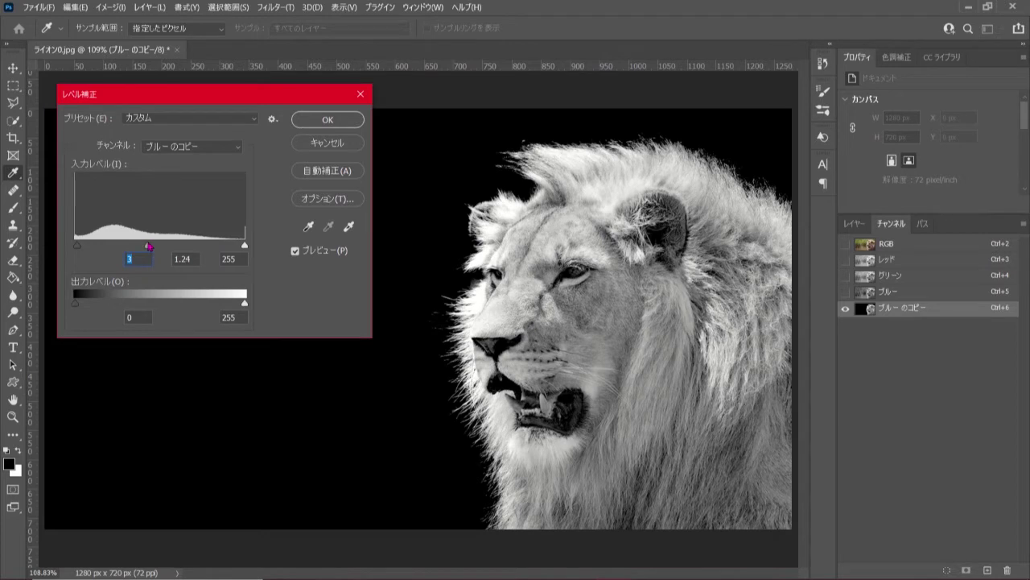
{"action": "key", "text": "Tab"}
{"action": "left_click", "coordinate": [191, 259]}
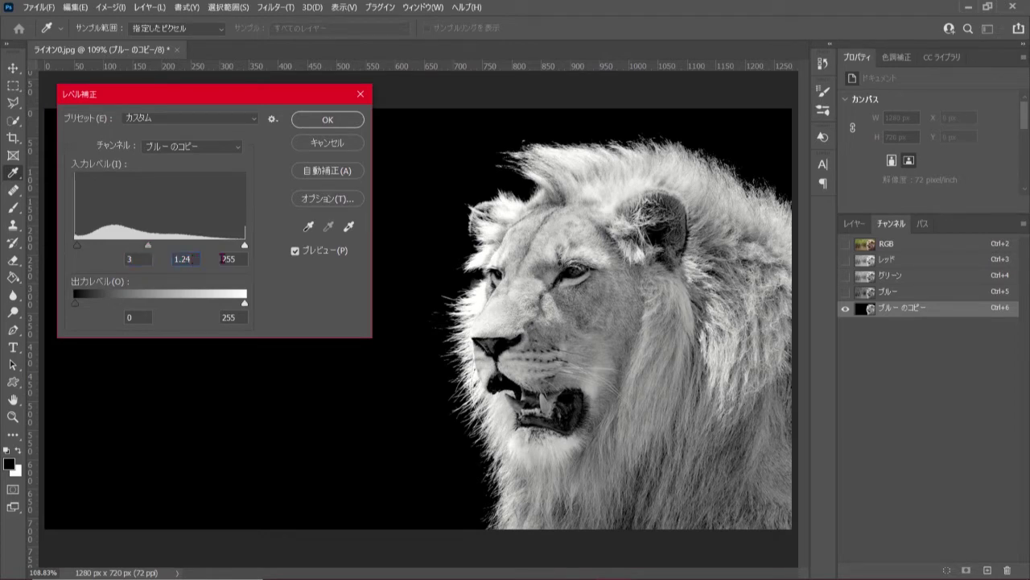
{"action": "left_click", "coordinate": [330, 123]}
{"action": "key", "text": "o"}
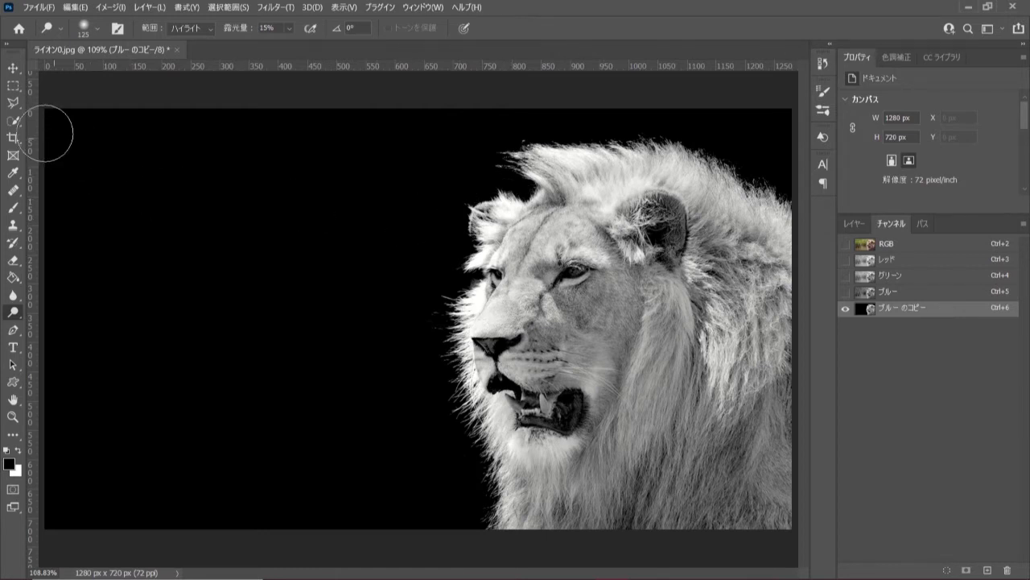
Step: Start a Polygonal Lasso outline at the canvas bottom, up the lower mane to the head and brow
{"action": "left_click", "coordinate": [16, 106]}
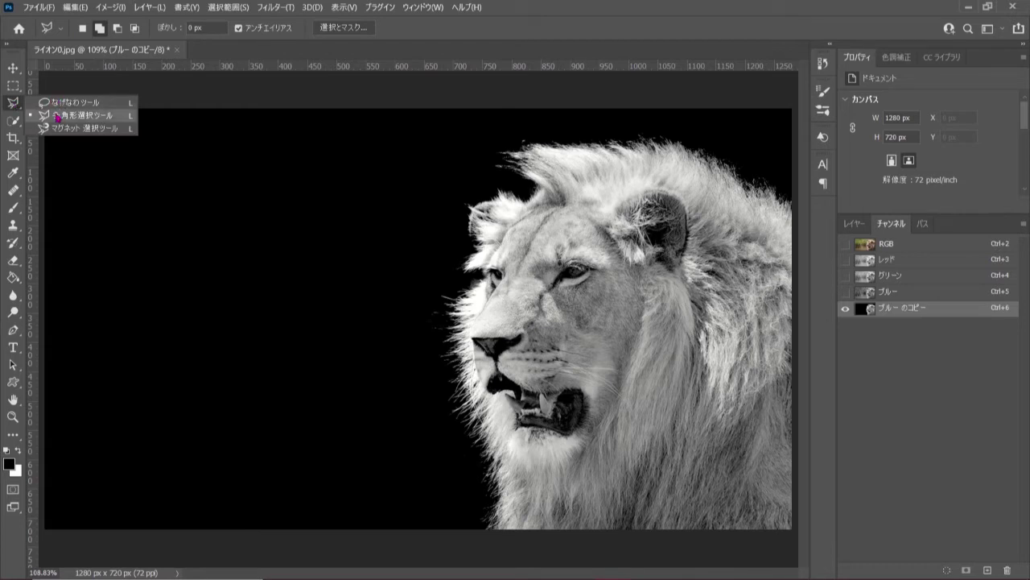
{"action": "left_click", "coordinate": [120, 118]}
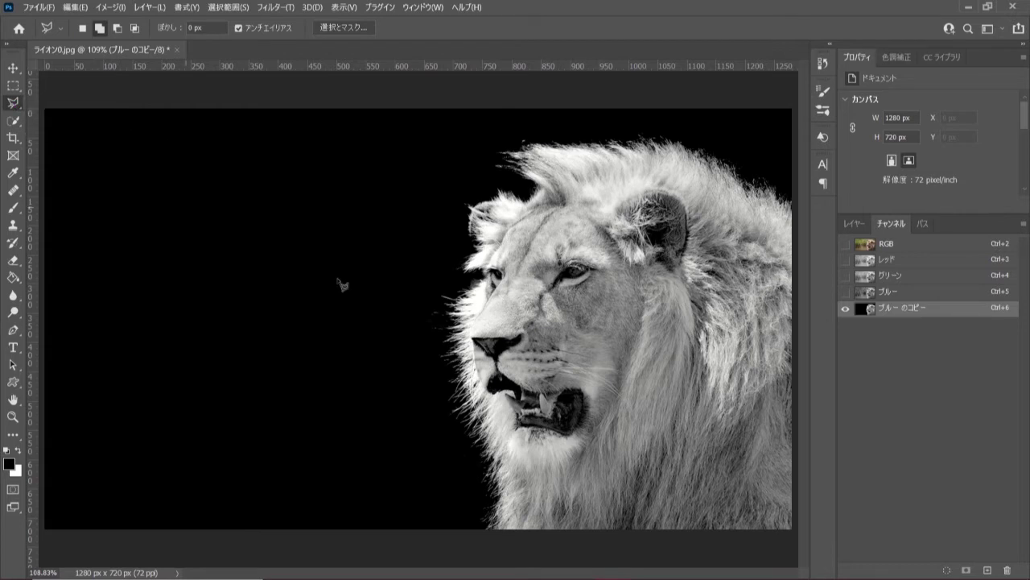
{"action": "left_click", "coordinate": [510, 536]}
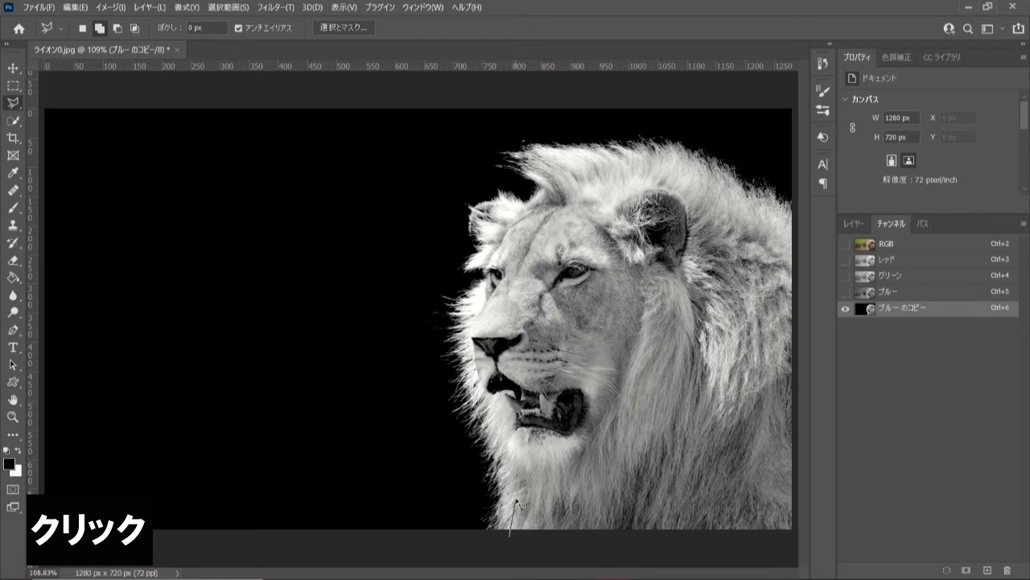
{"action": "left_click", "coordinate": [517, 475]}
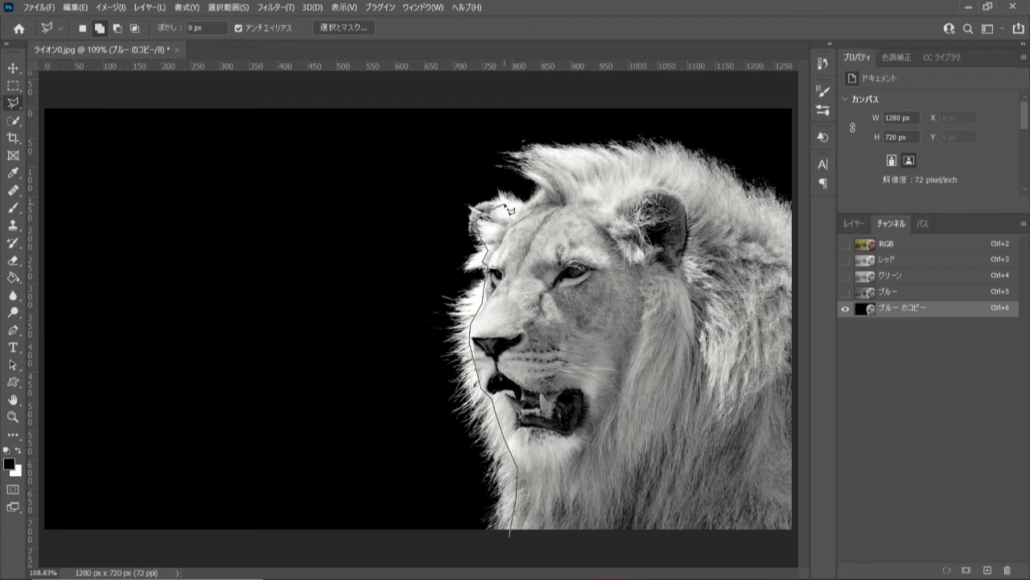
{"action": "left_click", "coordinate": [499, 203]}
{"action": "left_click", "coordinate": [527, 212]}
Step: Continue the outline across the mane top to the right edge and bottom-right corner, closing it
{"action": "left_click", "coordinate": [550, 186]}
{"action": "left_click", "coordinate": [539, 163]}
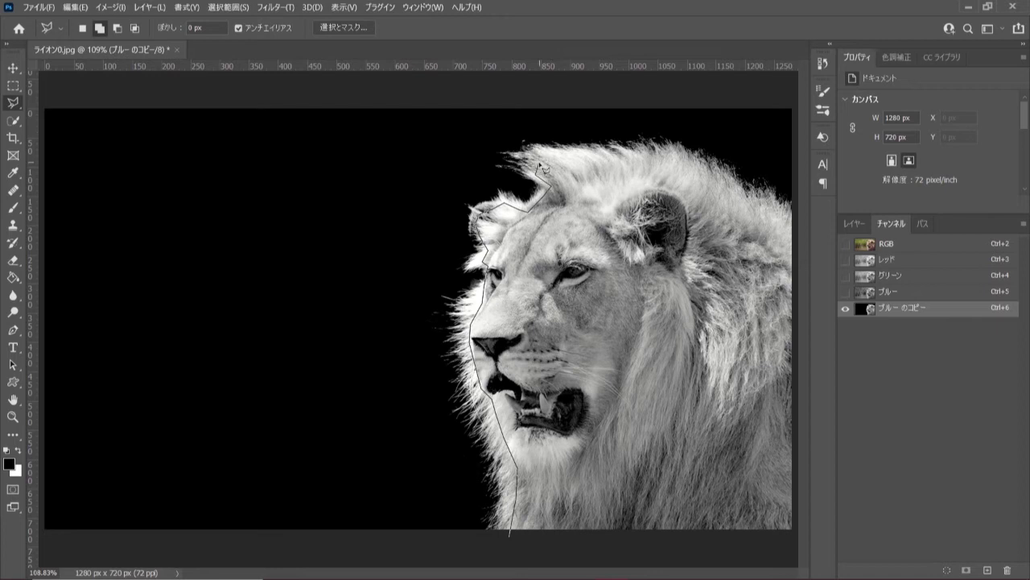
{"action": "left_click", "coordinate": [617, 158]}
{"action": "left_click", "coordinate": [624, 167]}
{"action": "left_click", "coordinate": [636, 159]}
{"action": "left_click", "coordinate": [793, 230]}
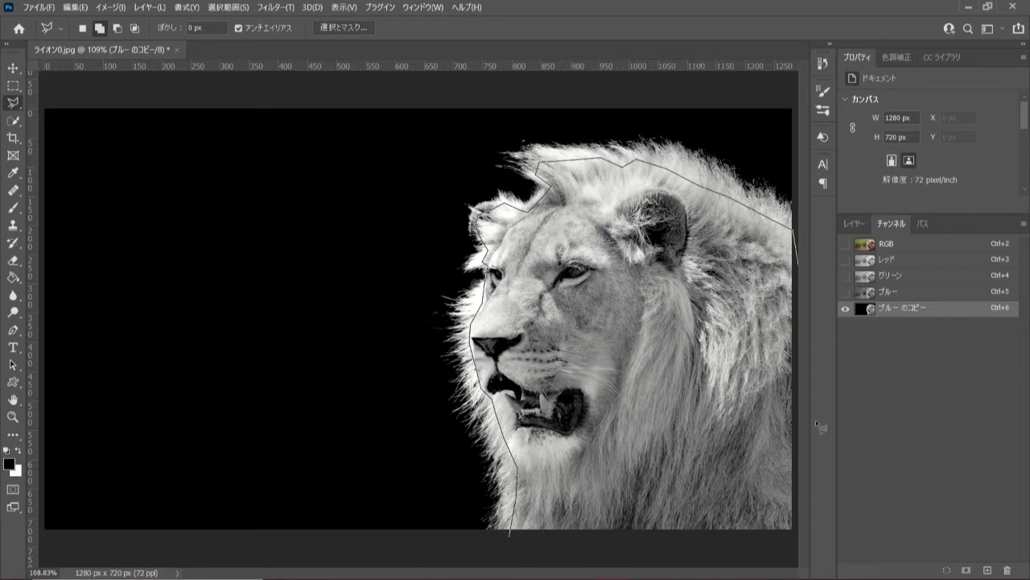
{"action": "left_click", "coordinate": [794, 537]}
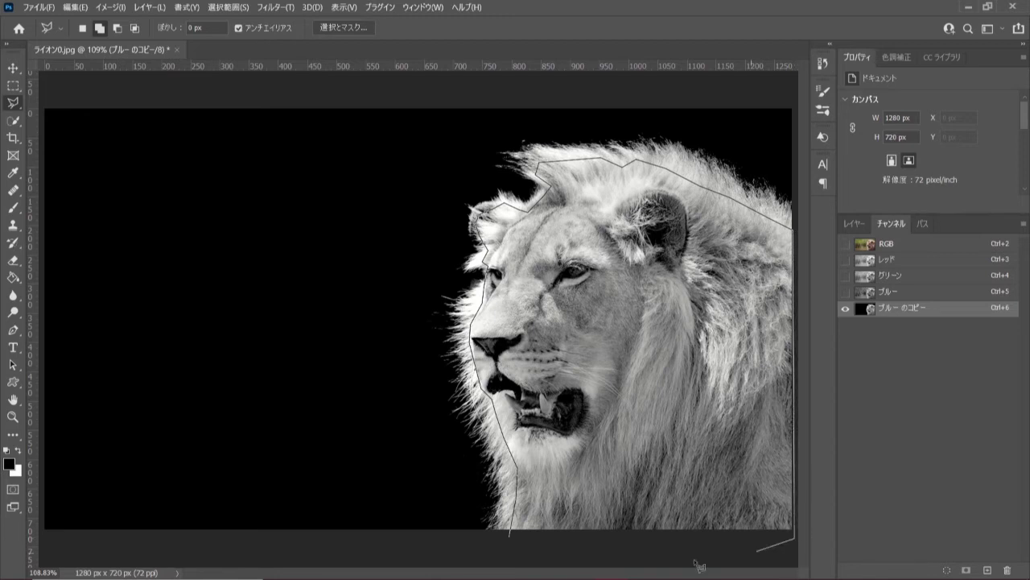
{"action": "left_click", "coordinate": [515, 539]}
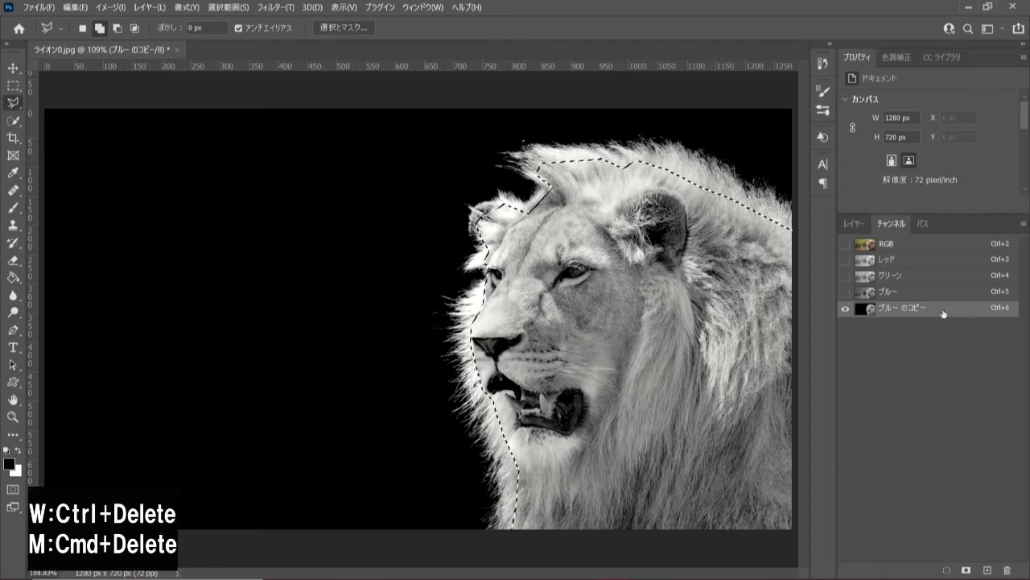
Step: Fill the selected lion area with white, deselect, and make white the foreground colour
{"action": "key", "text": "ctrl+Delete"}
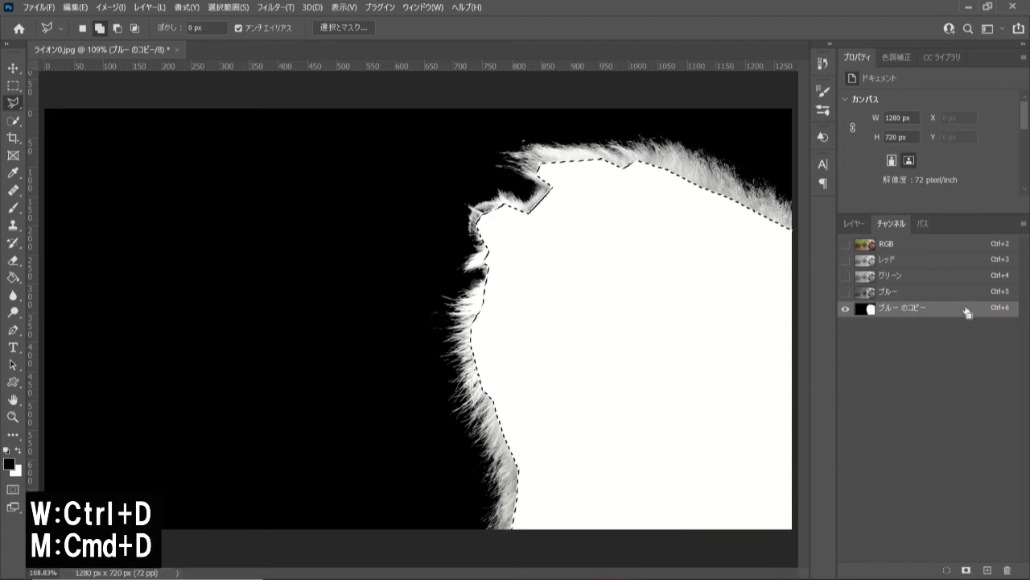
{"action": "key", "text": "ctrl+d"}
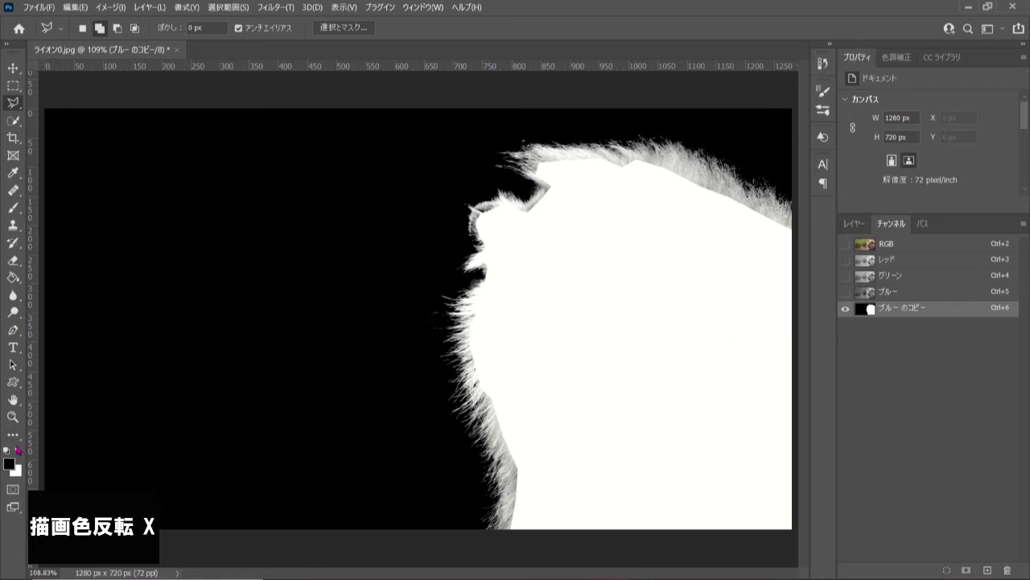
{"action": "left_click", "coordinate": [18, 452]}
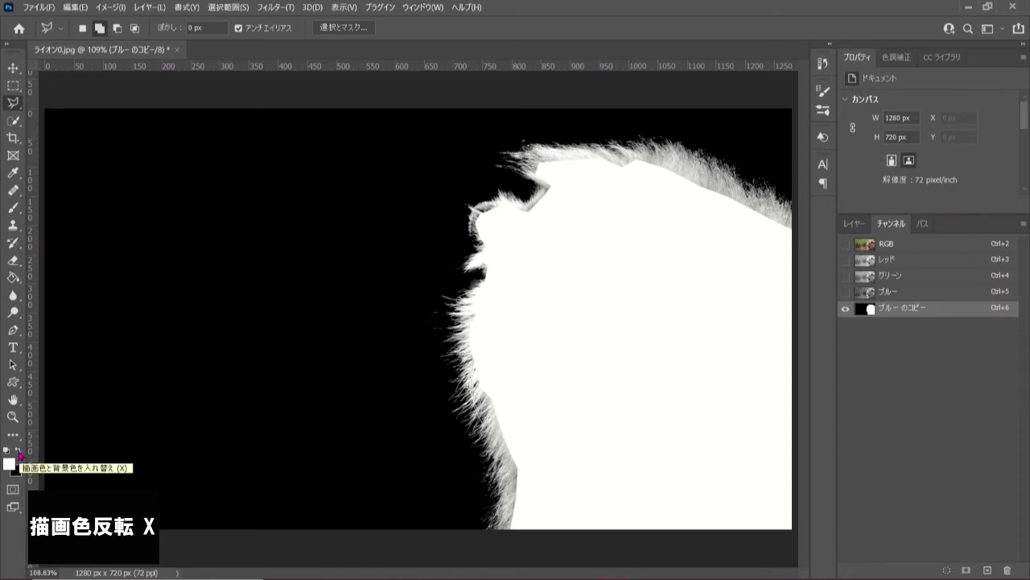
Step: Set up the Brush tool with a Soft Round 45 px brush at 100% opacity
{"action": "left_click", "coordinate": [15, 209]}
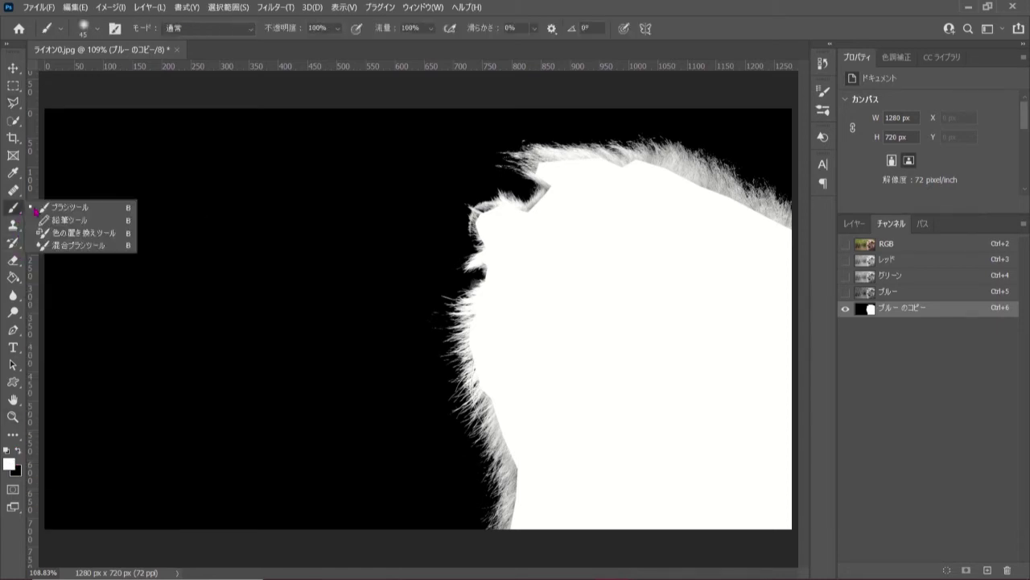
{"action": "left_click", "coordinate": [114, 210]}
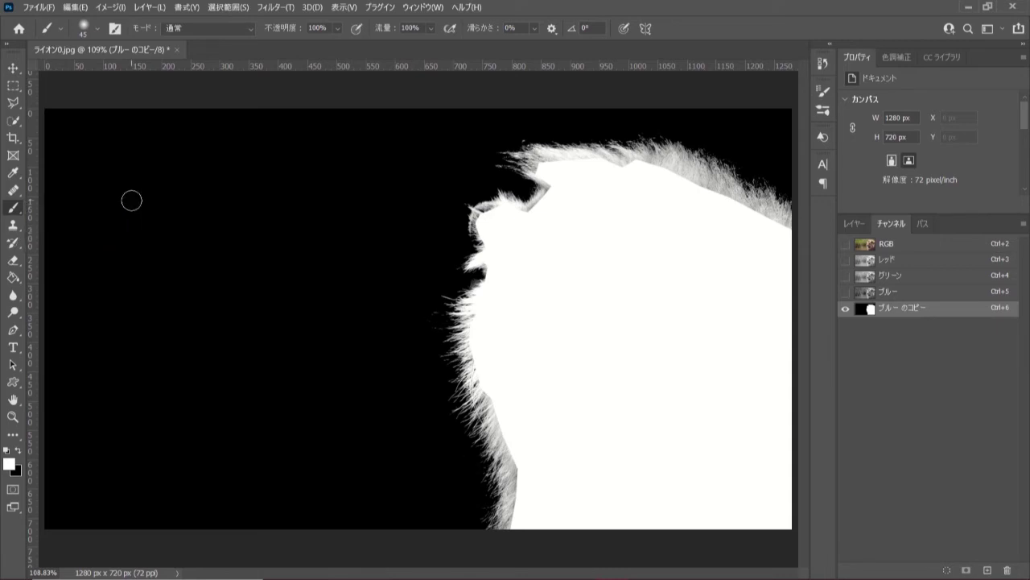
{"action": "left_click", "coordinate": [96, 34]}
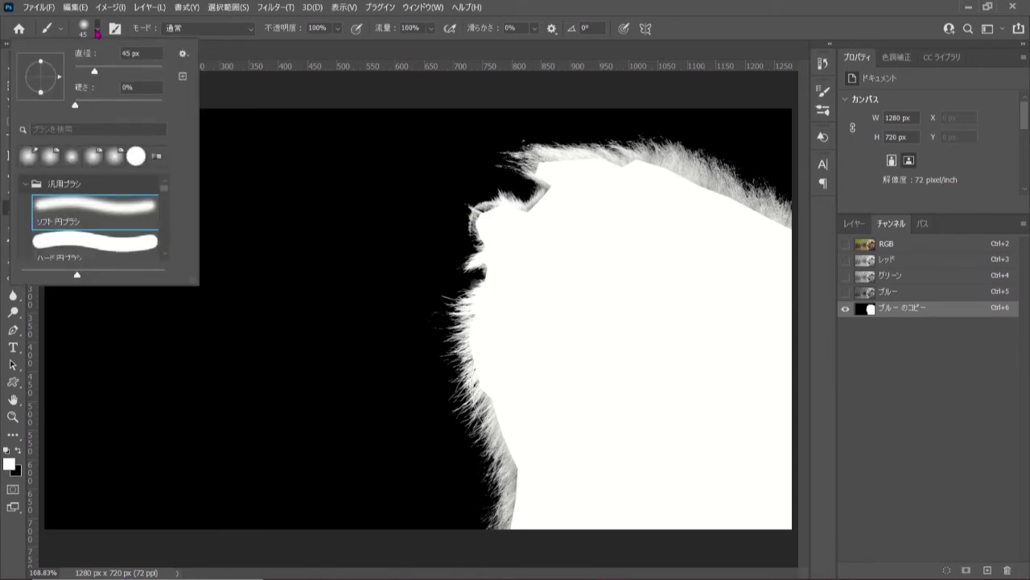
{"action": "left_click", "coordinate": [96, 34]}
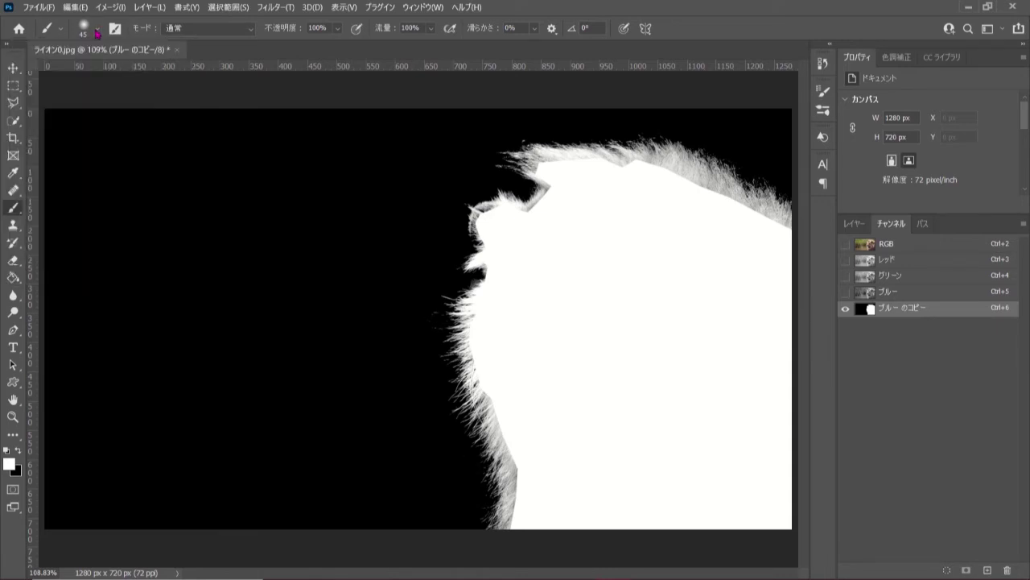
{"action": "left_click", "coordinate": [337, 30]}
{"action": "left_click", "coordinate": [334, 32]}
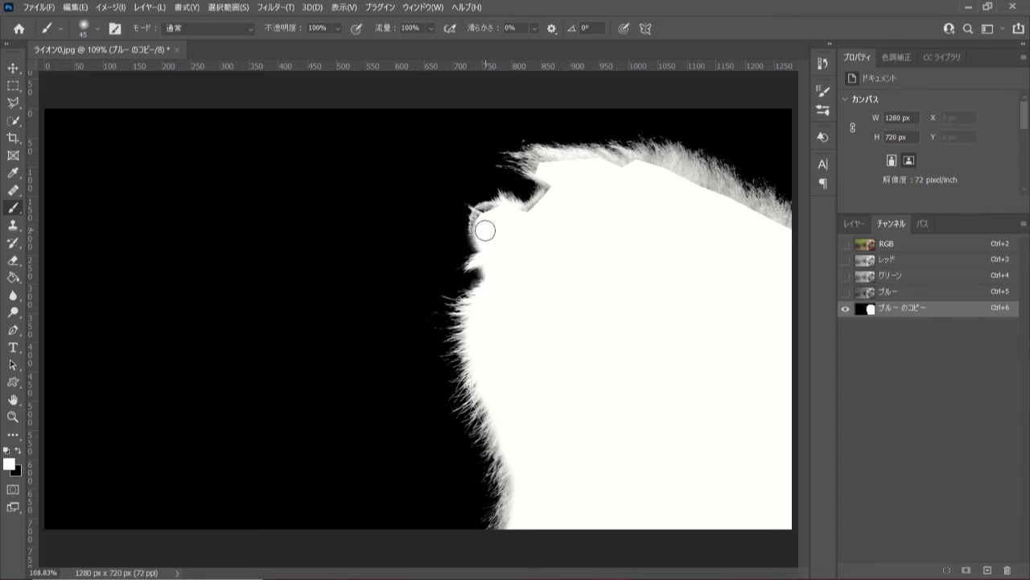
Step: Paint white over the dark notches by the lion's brow, head and ear
{"action": "left_click_drag", "start_coordinate": [483, 226], "coordinate": [480, 224]}
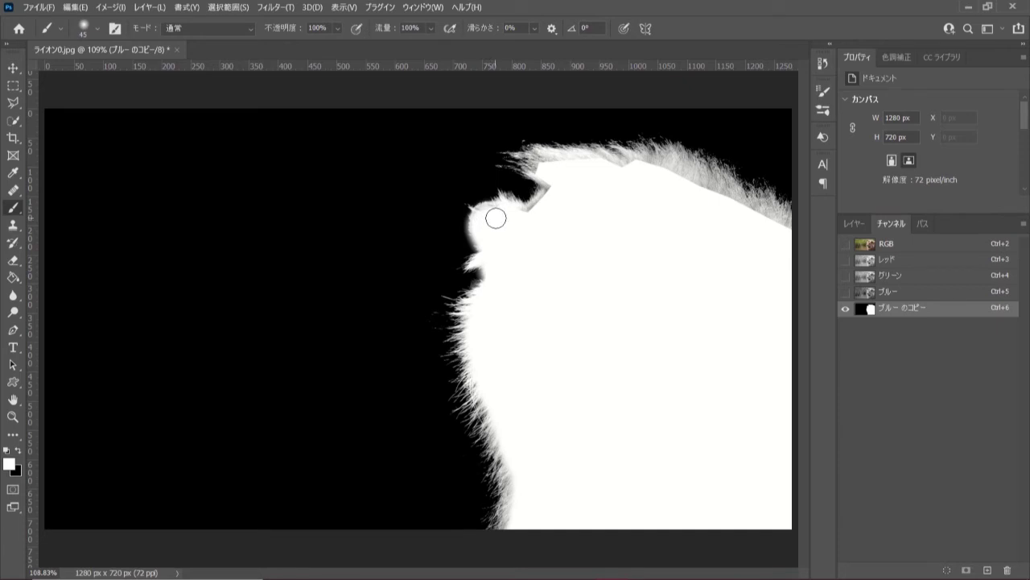
{"action": "left_click_drag", "start_coordinate": [501, 215], "coordinate": [537, 215]}
{"action": "mouse_move", "coordinate": [545, 206]}
{"action": "left_mouse_down"}
{"action": "mouse_move", "coordinate": [557, 200]}
{"action": "mouse_move", "coordinate": [547, 172]}
{"action": "mouse_move", "coordinate": [642, 178]}
{"action": "mouse_move", "coordinate": [698, 210]}
{"action": "mouse_move", "coordinate": [703, 198]}
{"action": "mouse_move", "coordinate": [788, 238]}
{"action": "left_mouse_up"}
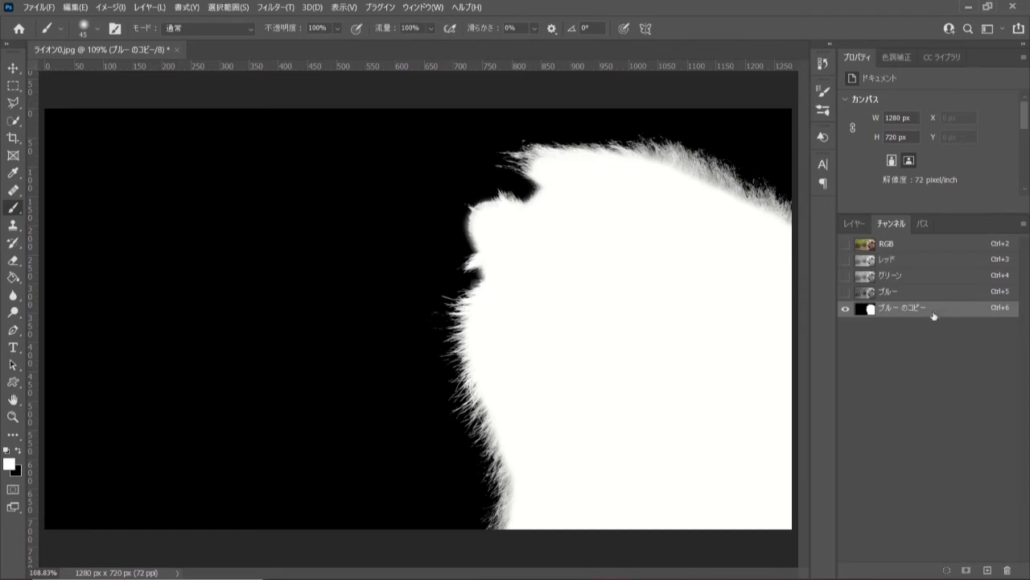
Step: Mask the lion photo layer with the Blue copy channel selection, isolating the lion on transparency
{"action": "left_click", "coordinate": [869, 313], "text": "ctrl"}
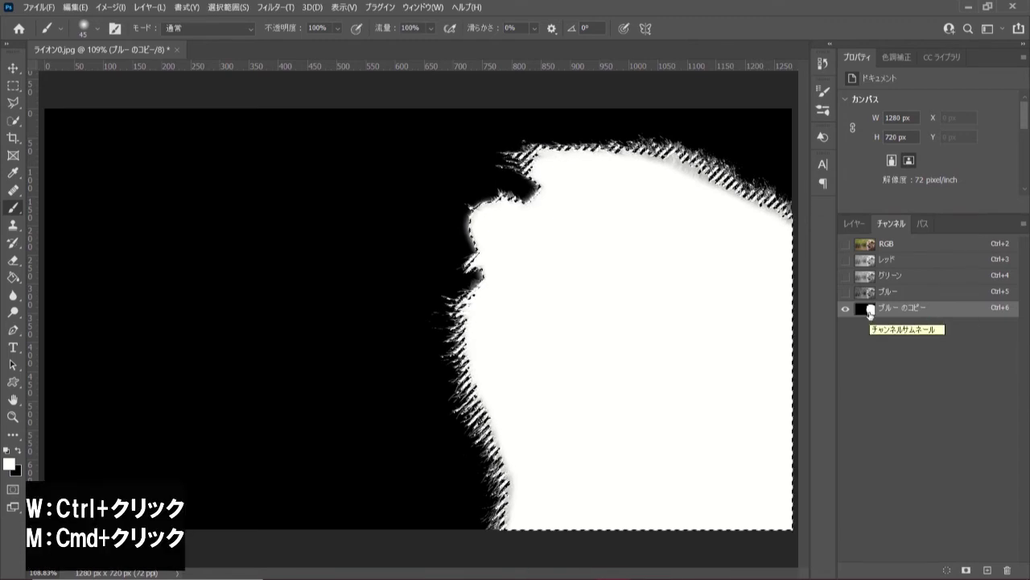
{"action": "left_click", "coordinate": [859, 224]}
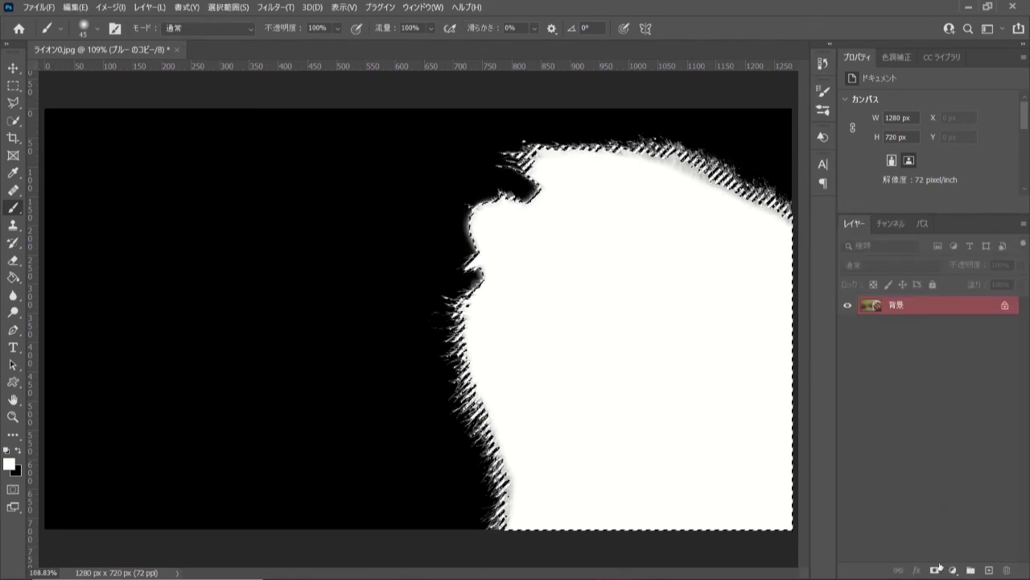
{"action": "left_click", "coordinate": [935, 570]}
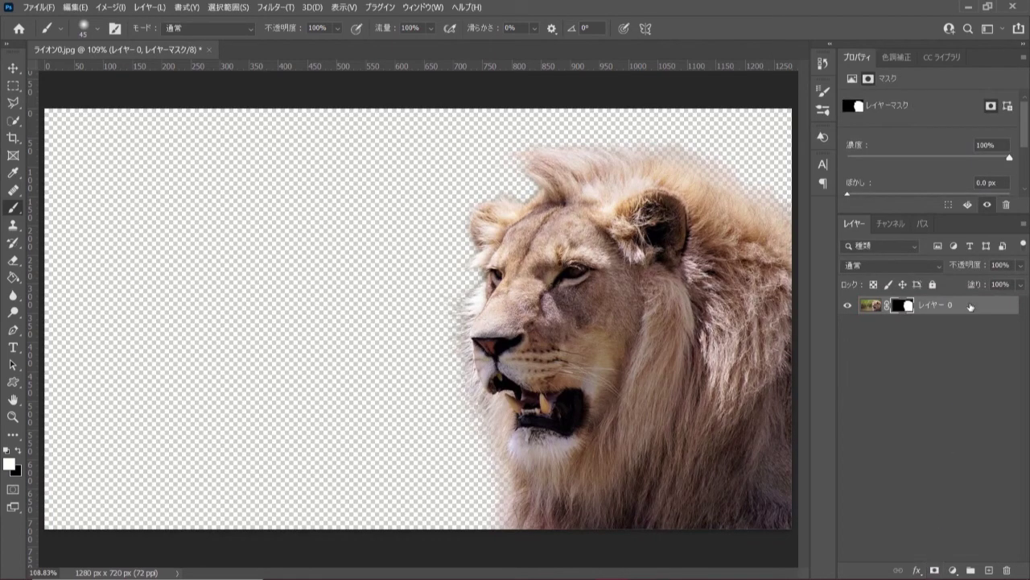
{"action": "left_click", "coordinate": [953, 568]}
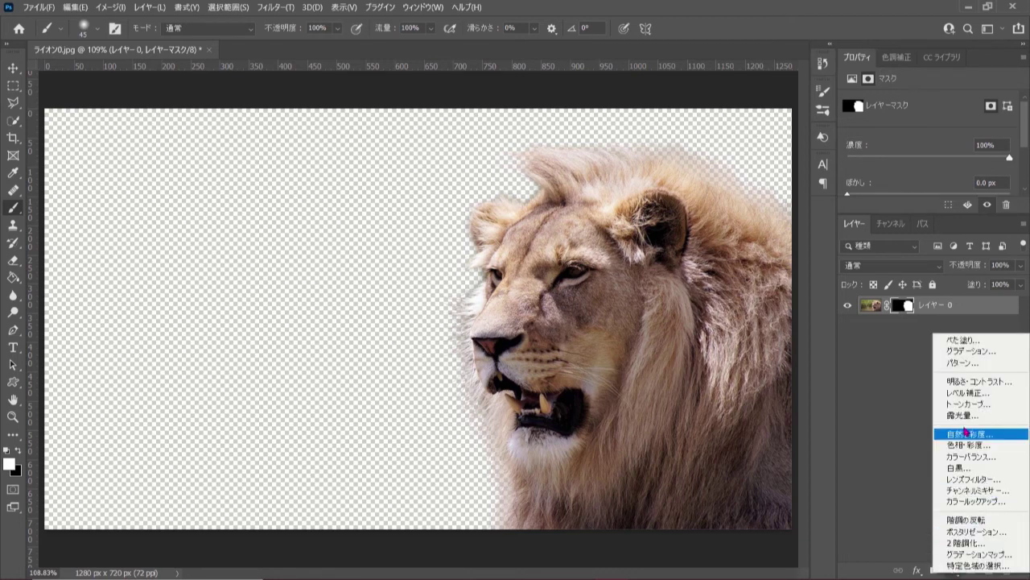
Step: Add a solid colour fill layer in red fc0505 and move it beneath レイヤー 0
{"action": "left_click", "coordinate": [1011, 345]}
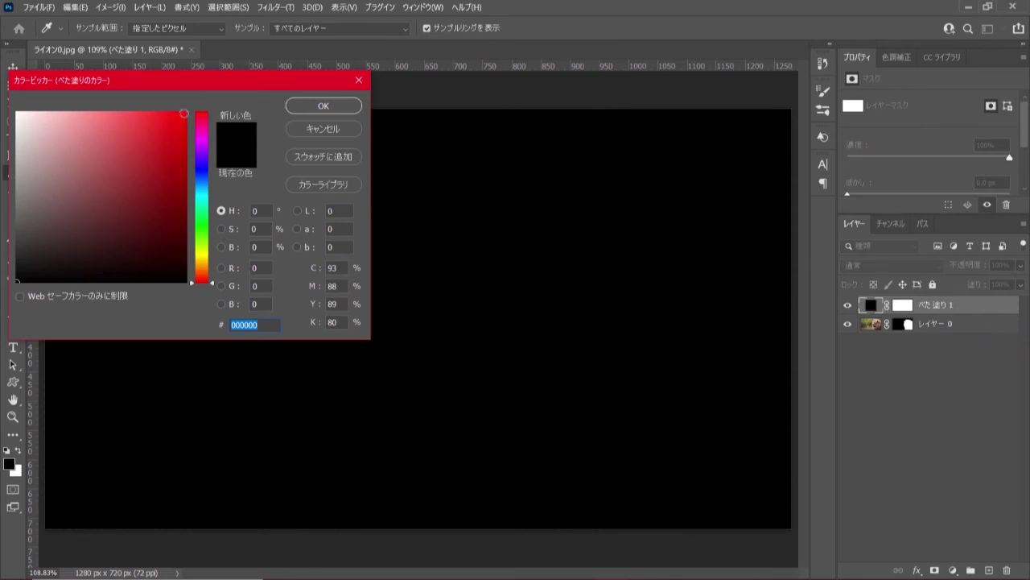
{"action": "type", "text": "fc0505"}
{"action": "left_click", "coordinate": [342, 106]}
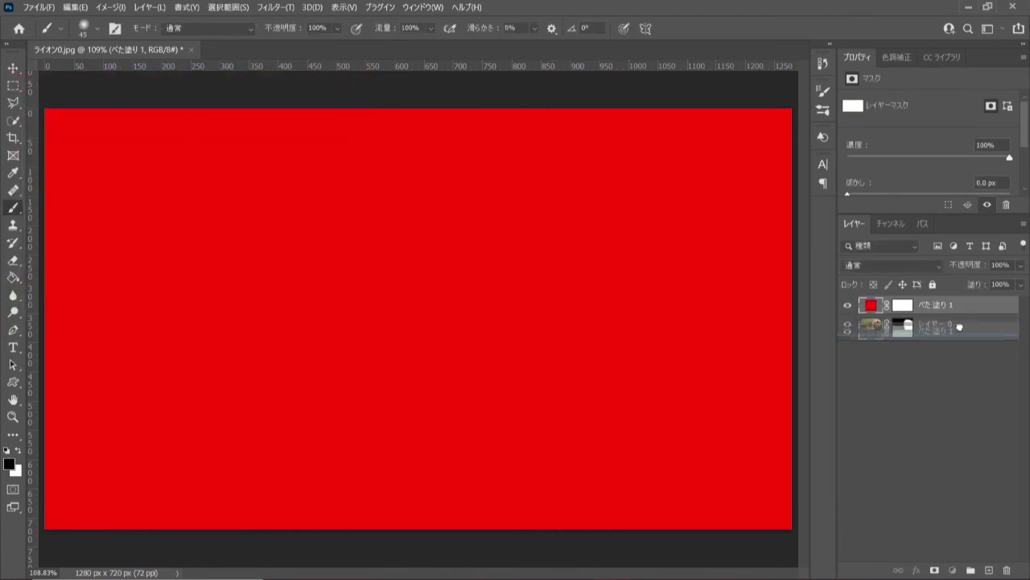
{"action": "left_click_drag", "start_coordinate": [958, 304], "coordinate": [960, 330]}
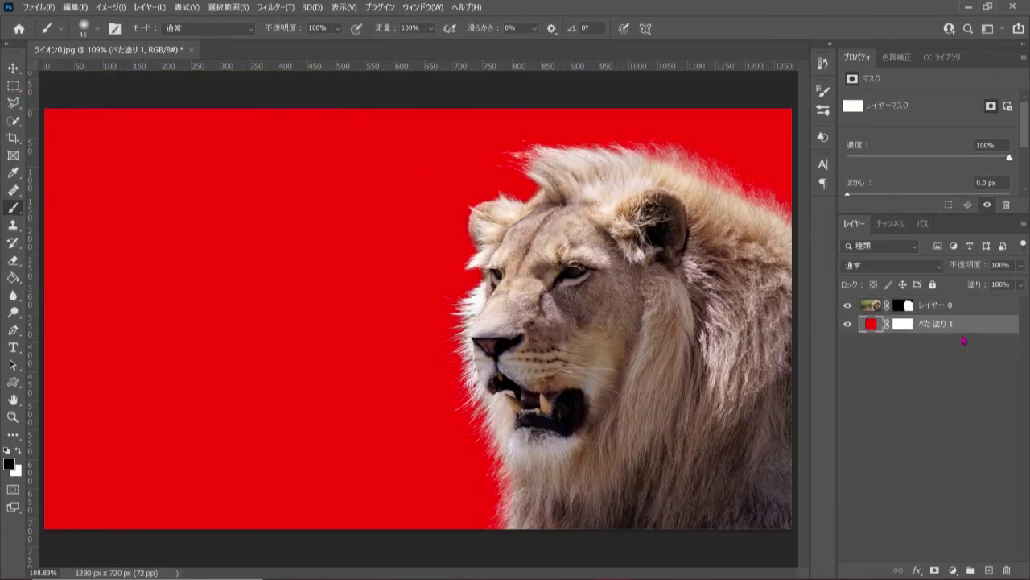
Step: Recolour the solid fill layer behind the lion from red to near-black 040404
{"action": "double_click", "coordinate": [871, 325]}
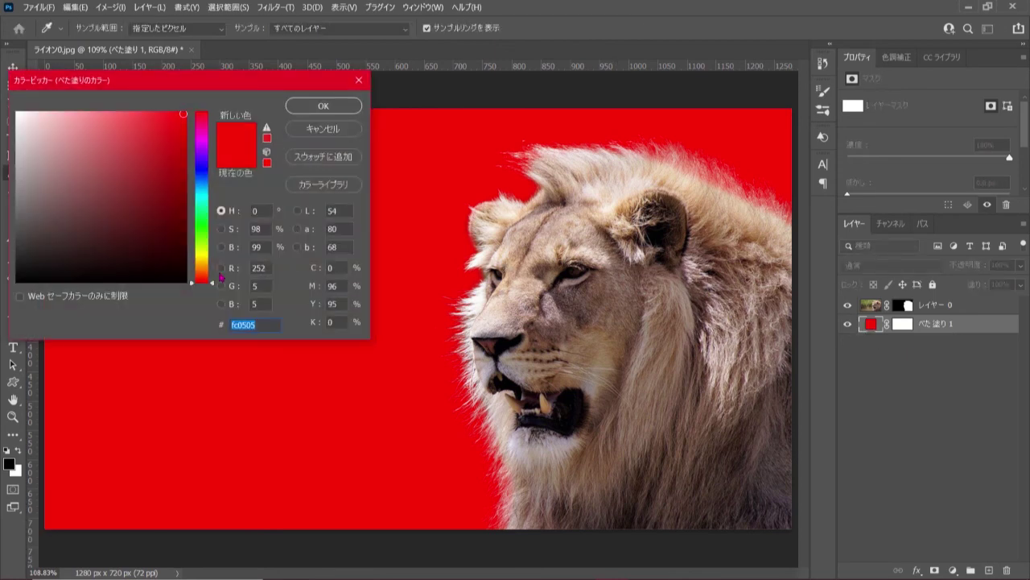
{"action": "left_click", "coordinate": [214, 286]}
{"action": "left_click_drag", "start_coordinate": [214, 286], "coordinate": [215, 234]}
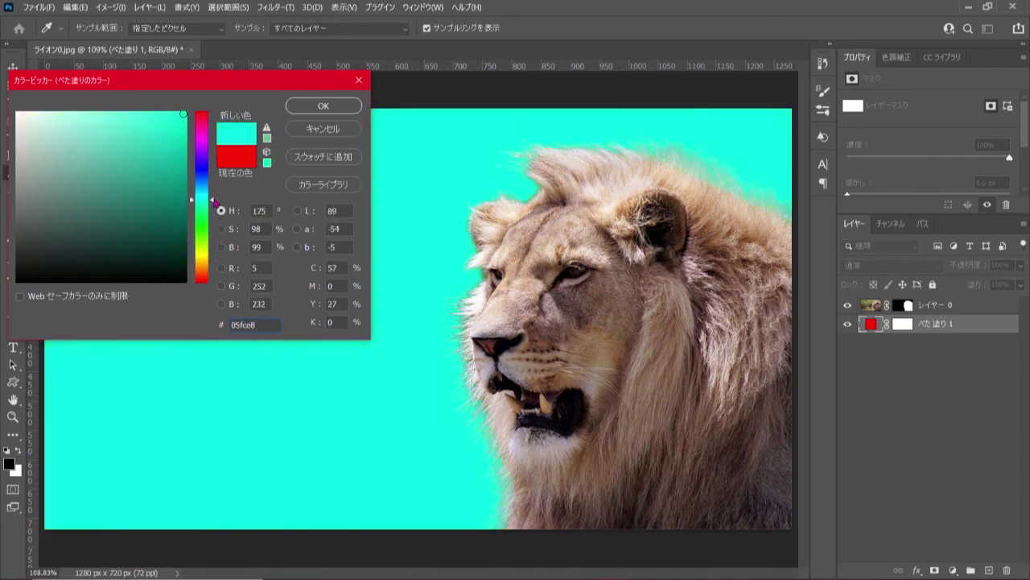
{"action": "left_click_drag", "start_coordinate": [215, 235], "coordinate": [214, 114]}
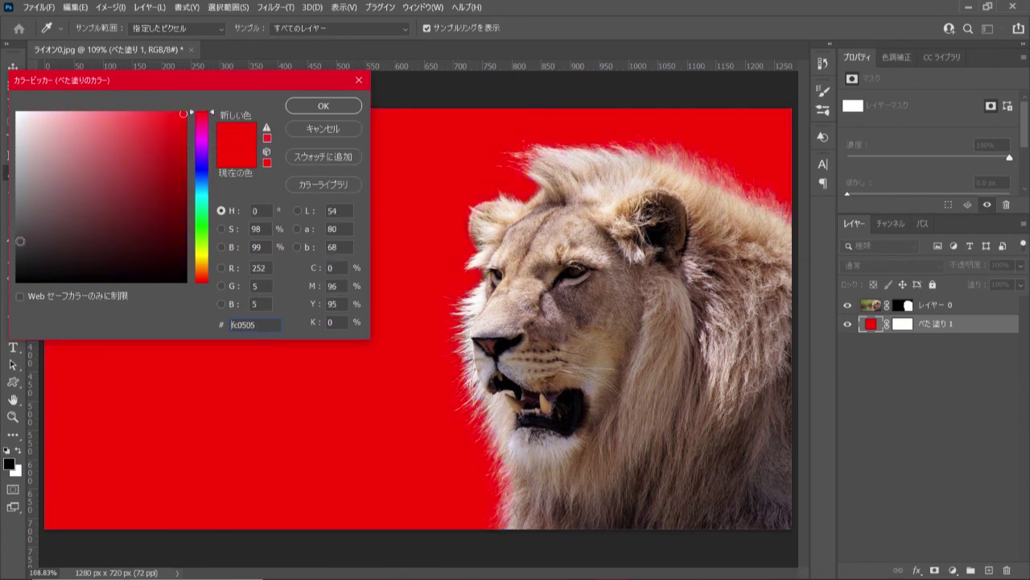
{"action": "left_click", "coordinate": [17, 244]}
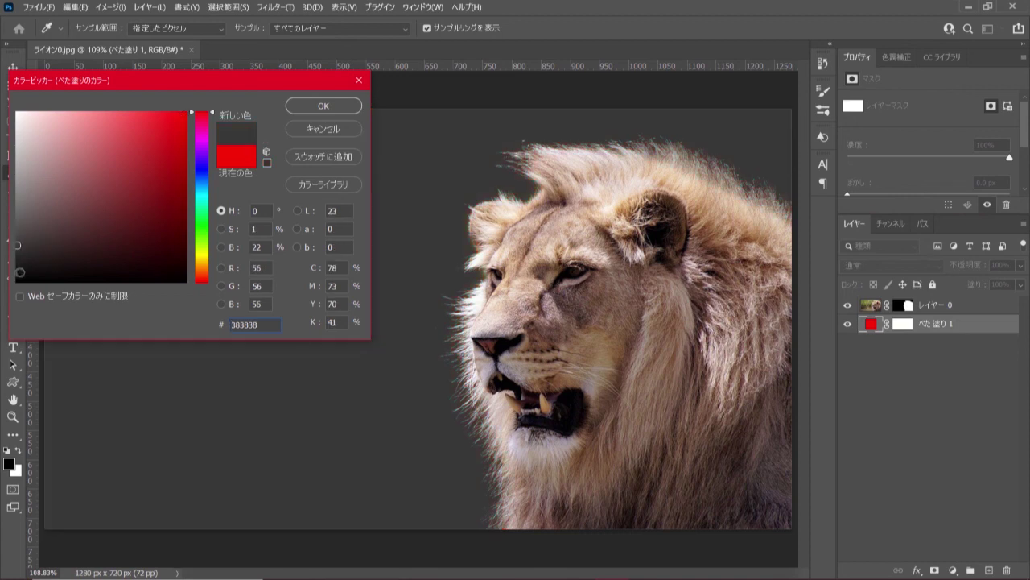
{"action": "left_click", "coordinate": [18, 279]}
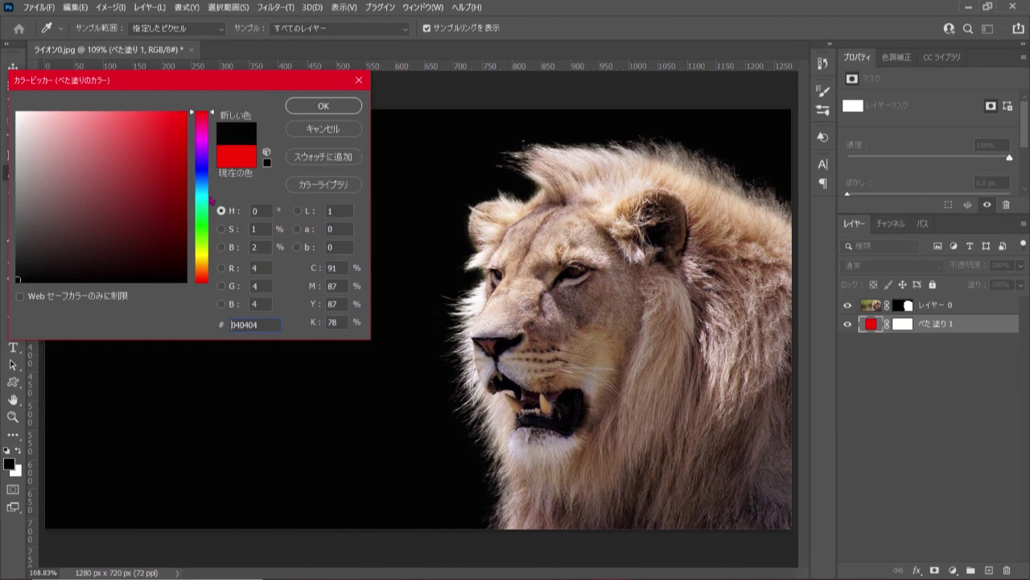
{"action": "left_click", "coordinate": [343, 112]}
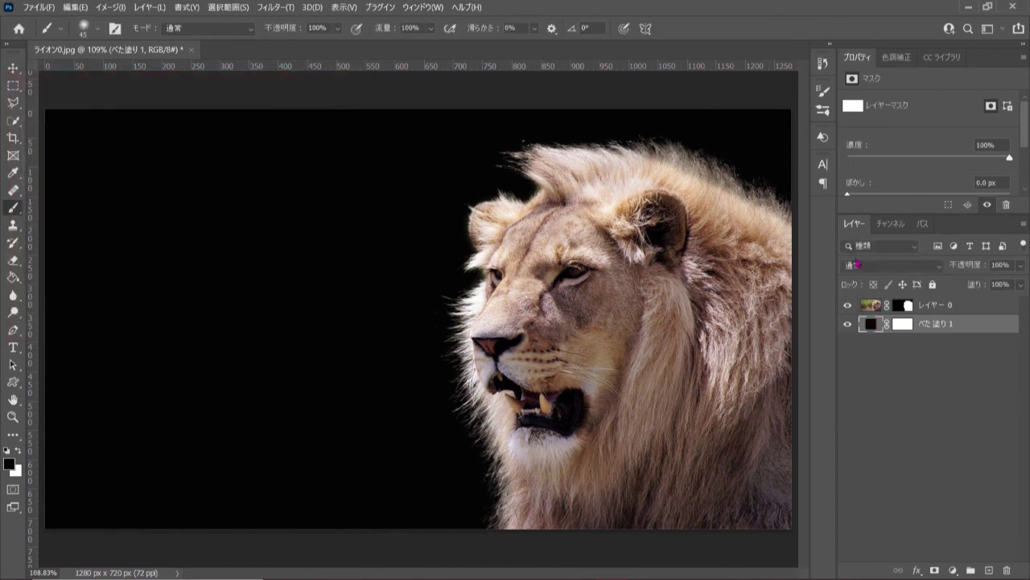